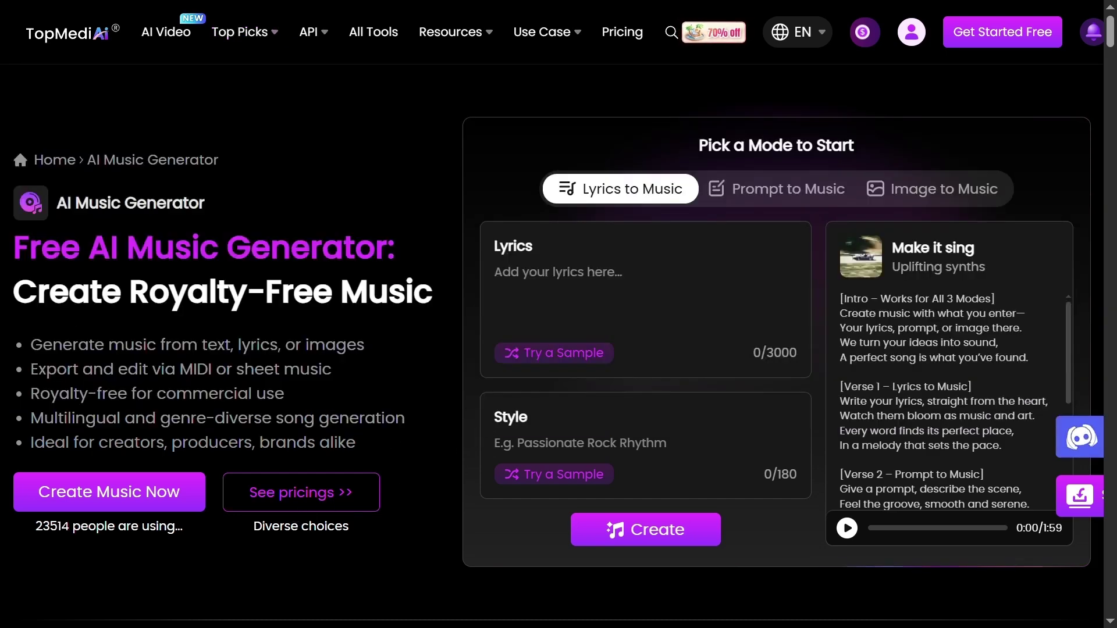
Step: Leave the Free AI Music Generator landing page and enter the AI Music creation app
{"action": "left_click_drag", "start_coordinate": [14, 249], "coordinate": [409, 256]}
{"action": "left_click", "coordinate": [409, 255]}
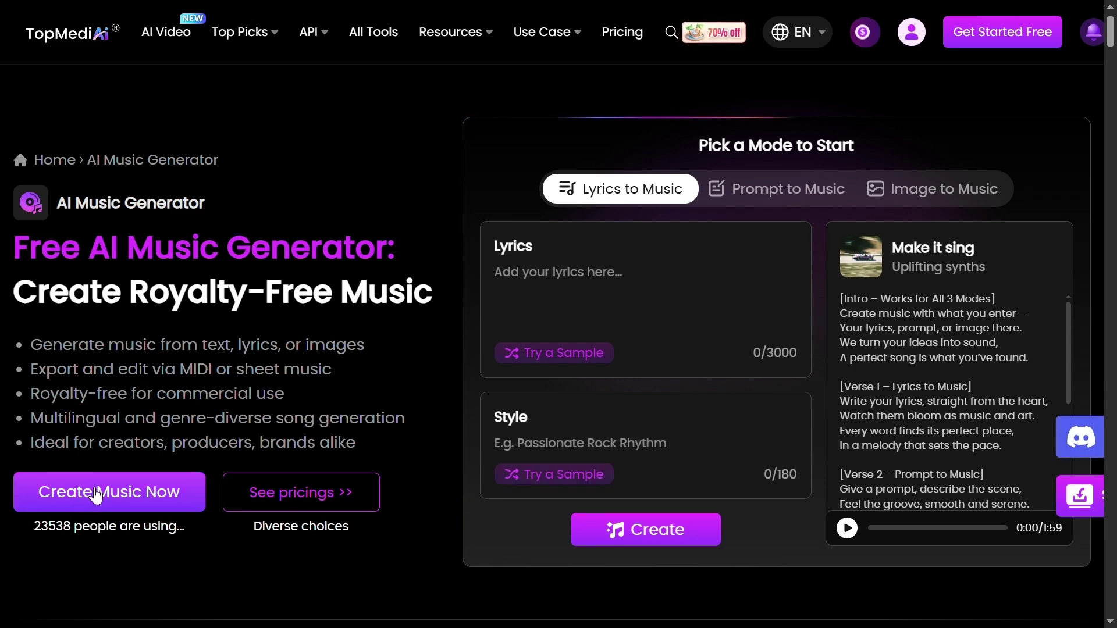
{"action": "left_click", "coordinate": [142, 500]}
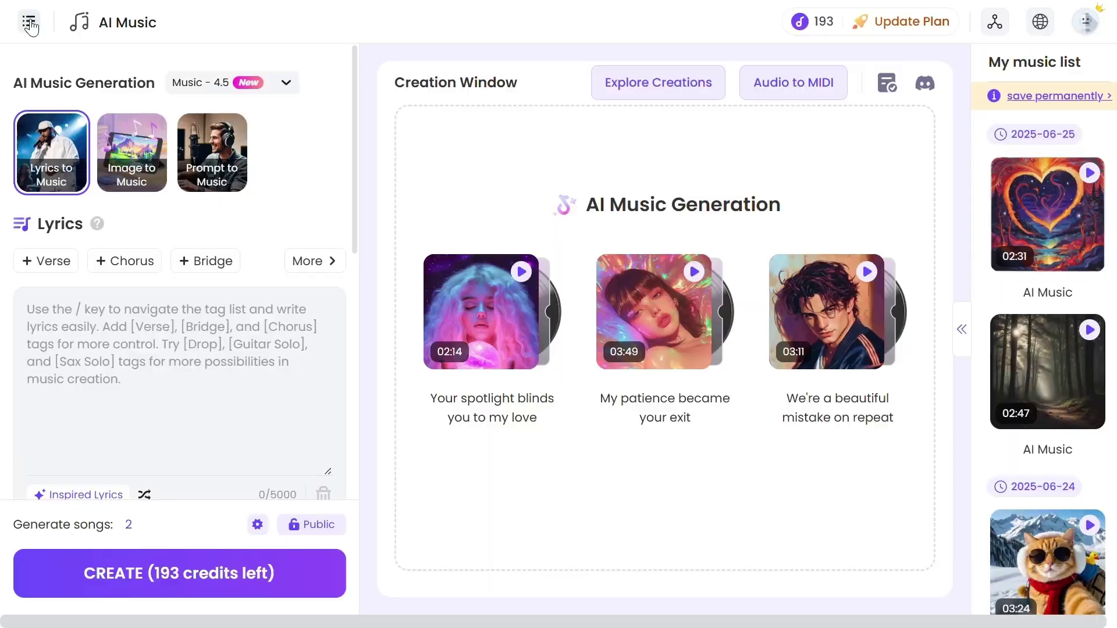
Step: Dismiss the AI tools drawer and check the model list, keeping Music - 4.5
{"action": "left_click", "coordinate": [33, 22]}
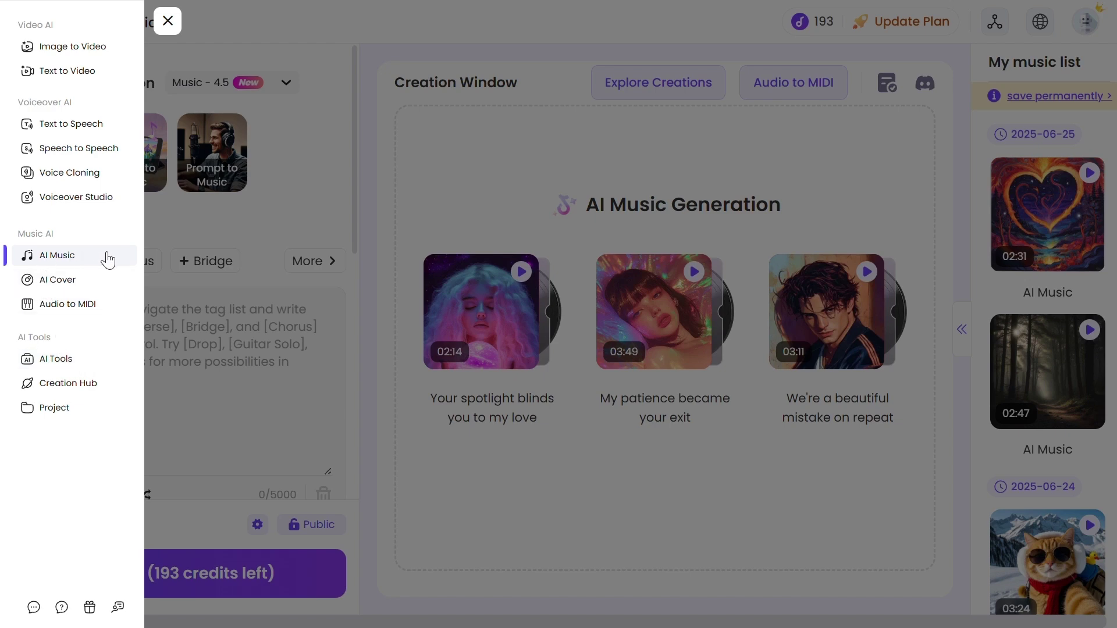
{"action": "left_click", "coordinate": [292, 211]}
{"action": "scroll", "coordinate": [206, 213], "scroll_direction": "down", "scroll_amount": 1}
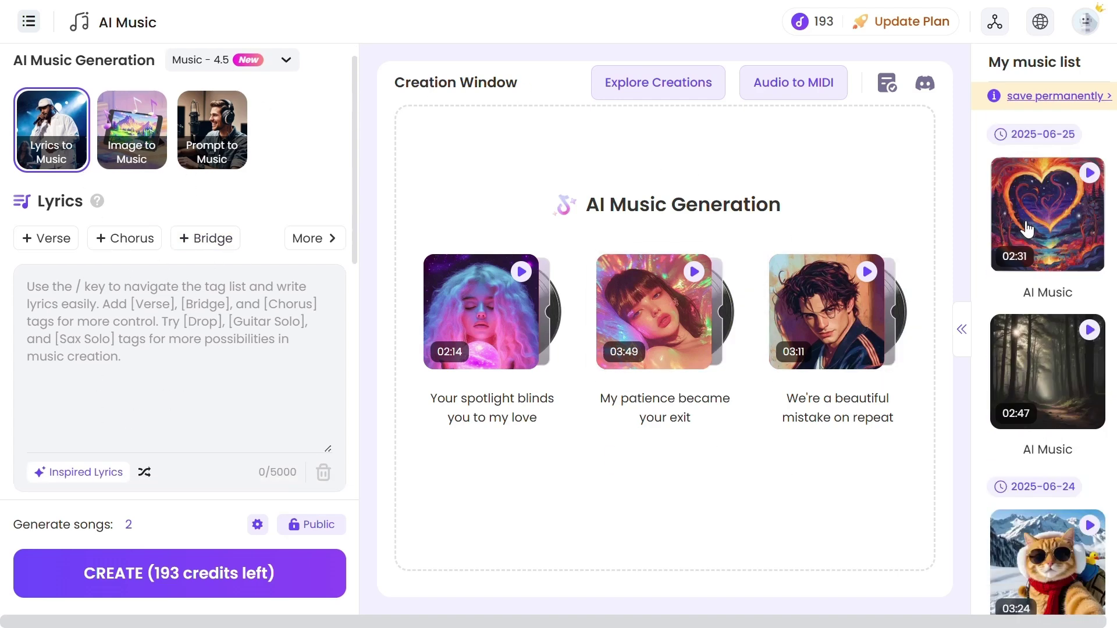
{"action": "scroll", "coordinate": [120, 217], "scroll_direction": "up", "scroll_amount": 1}
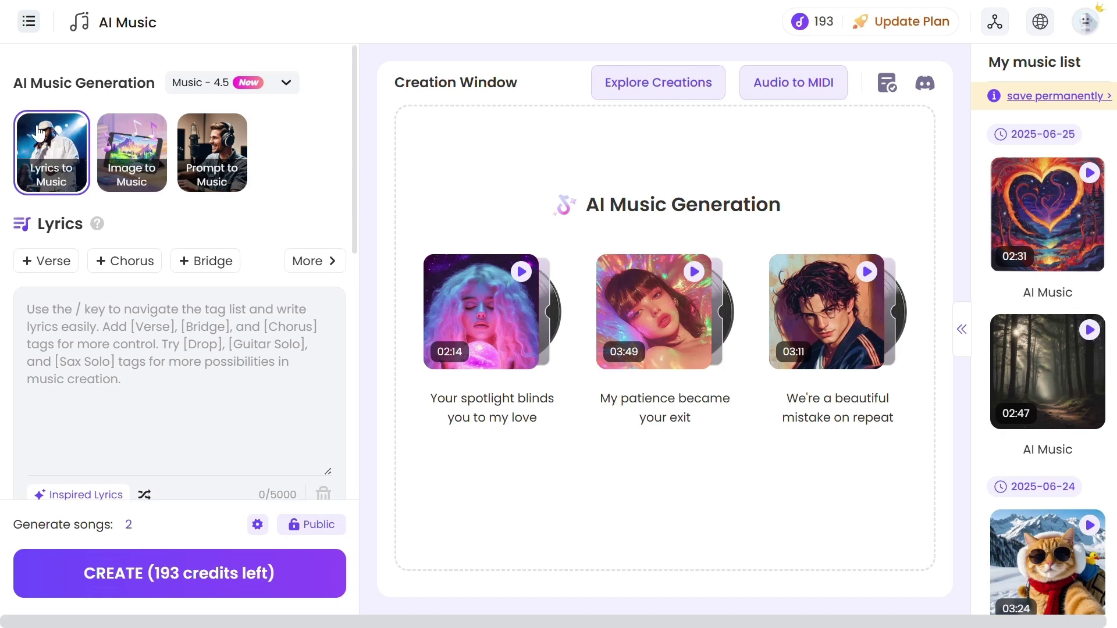
{"action": "left_click", "coordinate": [212, 152]}
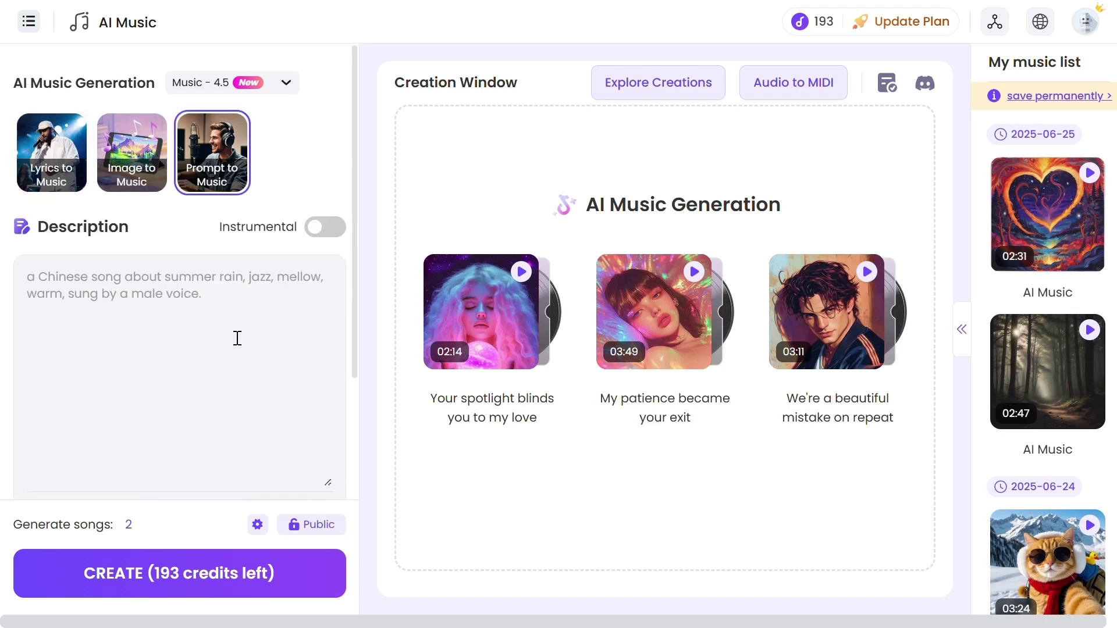
{"action": "left_click", "coordinate": [286, 87]}
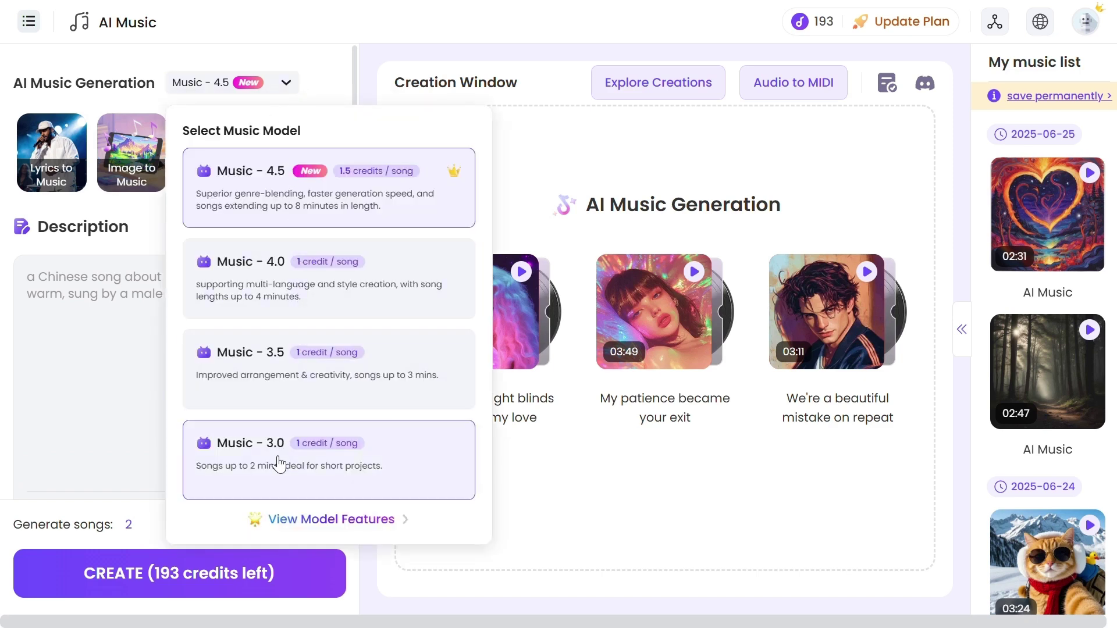
{"action": "left_click", "coordinate": [319, 87]}
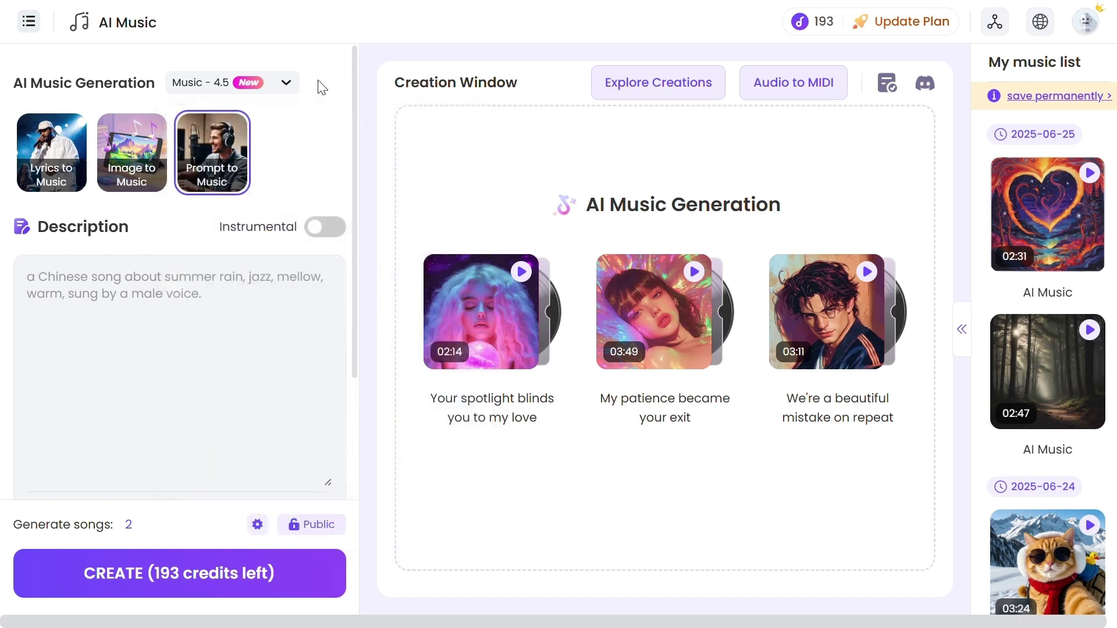
Step: Preview the Lyrics and Image to Music modes, then settle on Prompt to Music
{"action": "left_click", "coordinate": [54, 170]}
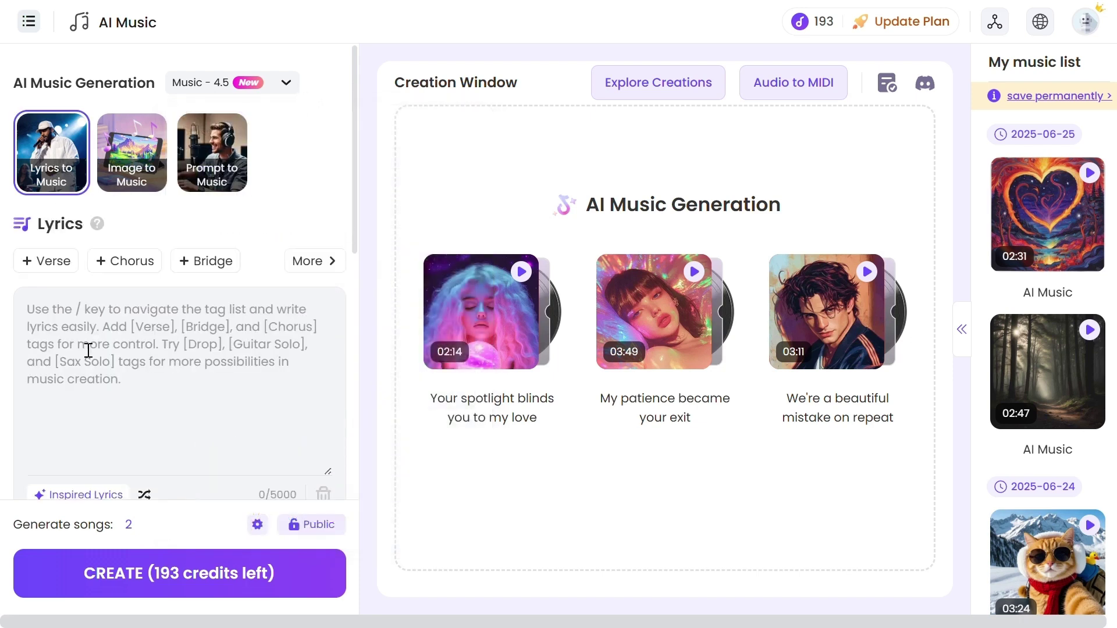
{"action": "scroll", "coordinate": [98, 420], "scroll_direction": "down", "scroll_amount": 8}
{"action": "scroll", "coordinate": [96, 420], "scroll_direction": "up", "scroll_amount": 8}
{"action": "left_click", "coordinate": [138, 177]}
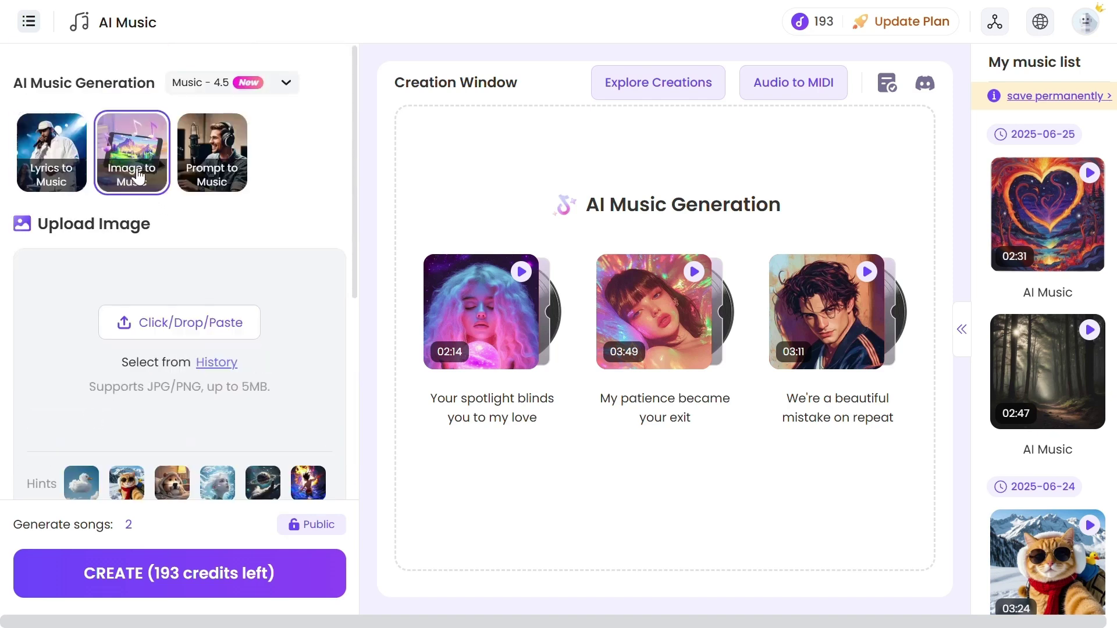
{"action": "left_click", "coordinate": [204, 169]}
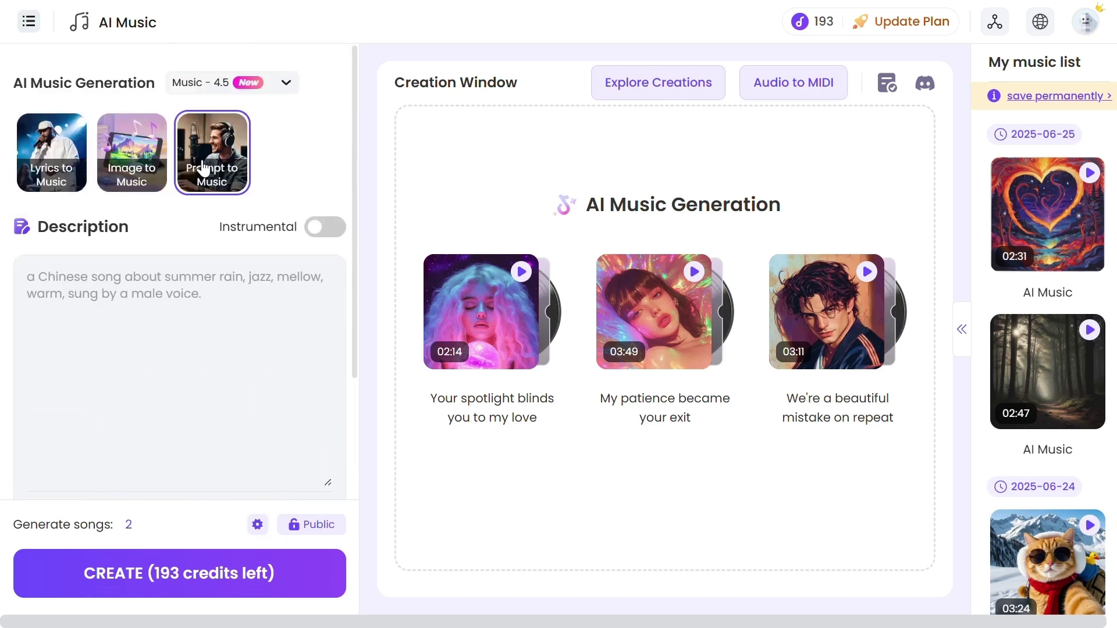
{"action": "scroll", "coordinate": [249, 346], "scroll_direction": "down", "scroll_amount": 3}
{"action": "scroll", "coordinate": [287, 249], "scroll_direction": "up", "scroll_amount": 3}
{"action": "mouse_move", "coordinate": [314, 209]}
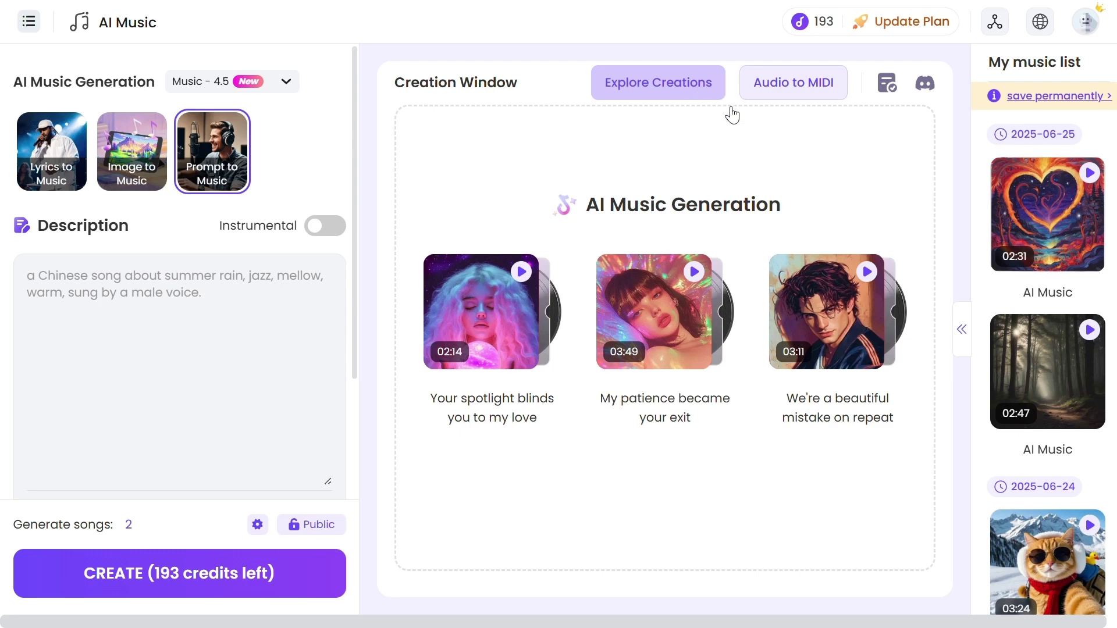
{"action": "mouse_move", "coordinate": [449, 367]}
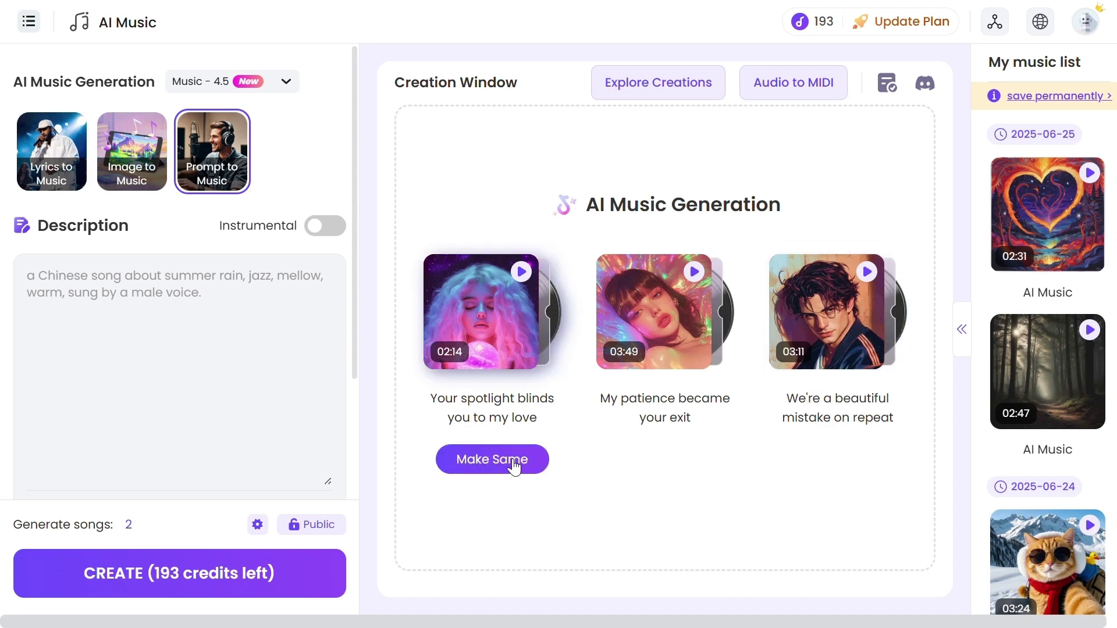
Step: Reuse the first sample song's lyrics and style to generate a female pop upbeat song
{"action": "left_click", "coordinate": [514, 465]}
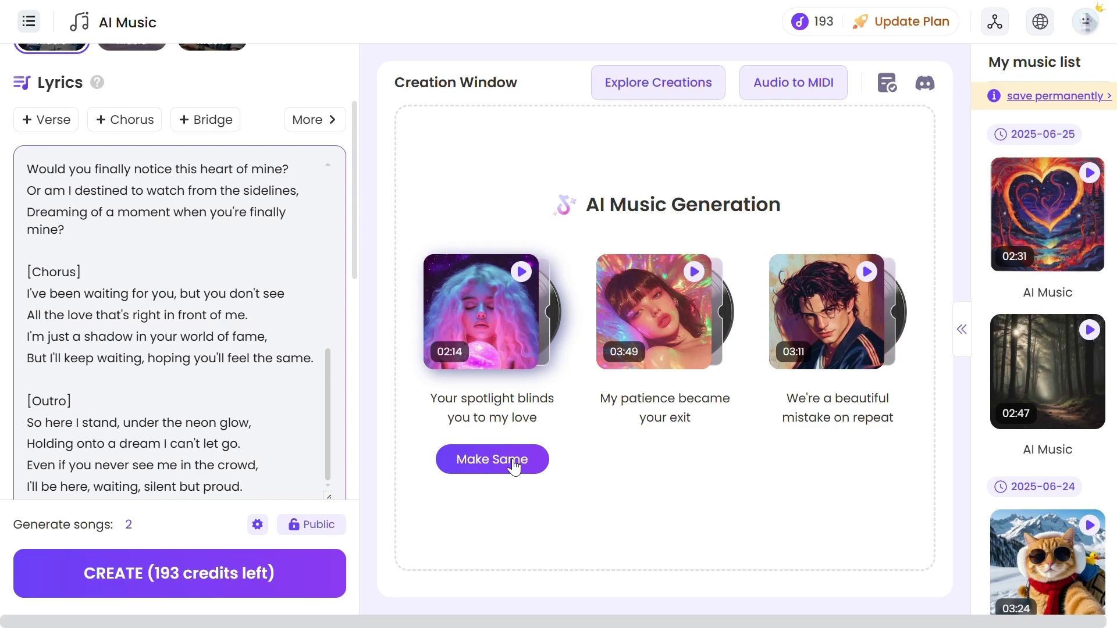
{"action": "scroll", "coordinate": [257, 316], "scroll_direction": "up", "scroll_amount": 8}
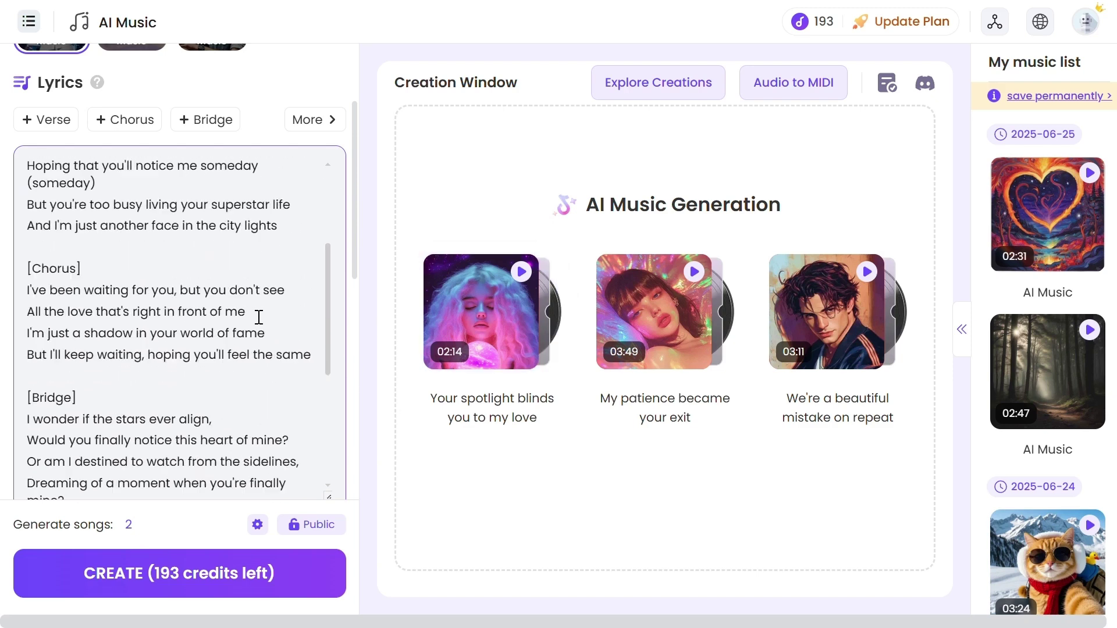
{"action": "scroll", "coordinate": [257, 317], "scroll_direction": "up", "scroll_amount": 2}
{"action": "scroll", "coordinate": [257, 317], "scroll_direction": "down", "scroll_amount": 6}
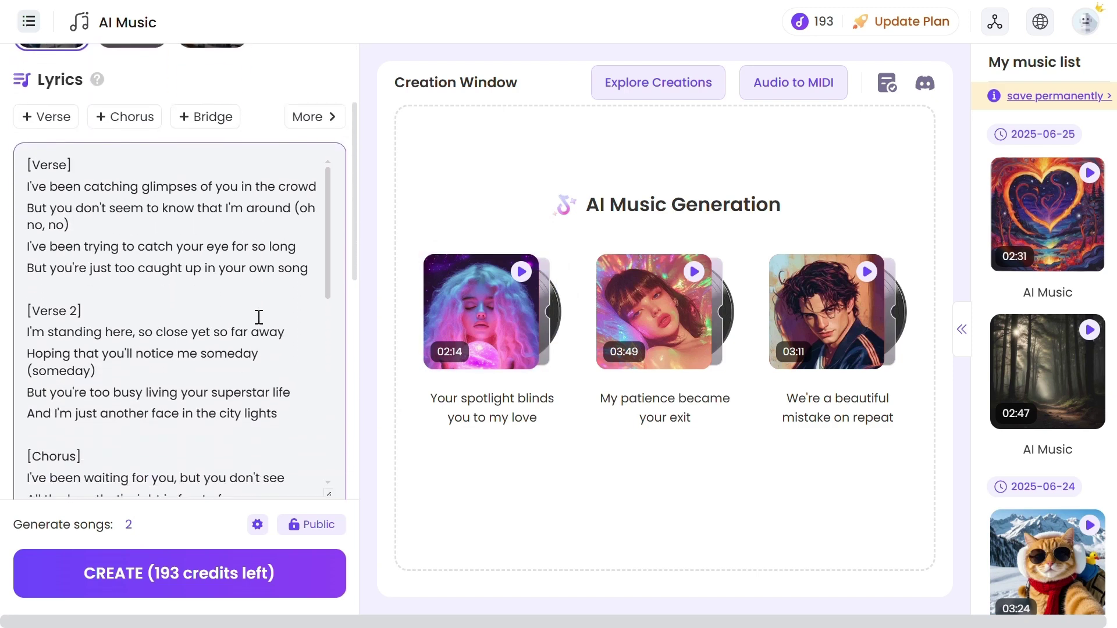
{"action": "scroll", "coordinate": [258, 317], "scroll_direction": "down", "scroll_amount": 10}
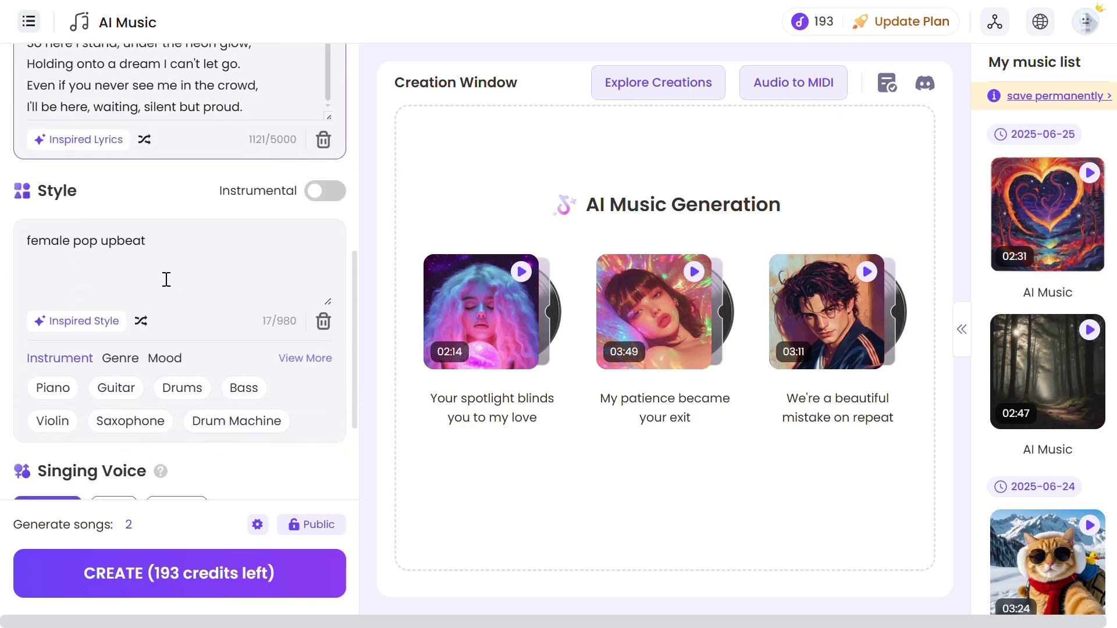
{"action": "scroll", "coordinate": [167, 280], "scroll_direction": "down", "scroll_amount": 3}
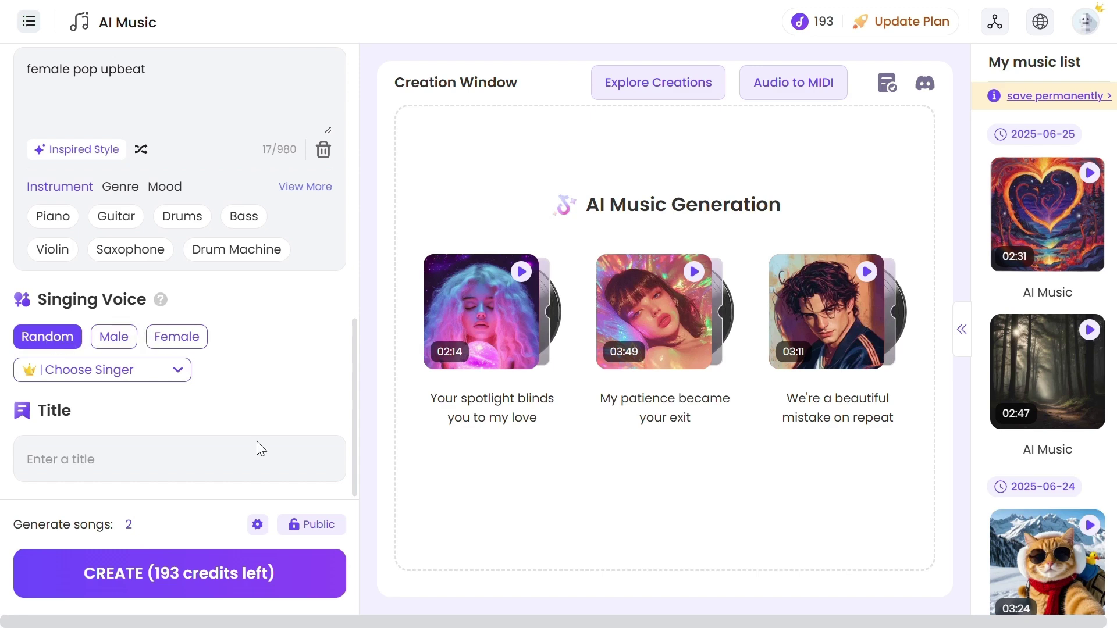
{"action": "left_click", "coordinate": [157, 584]}
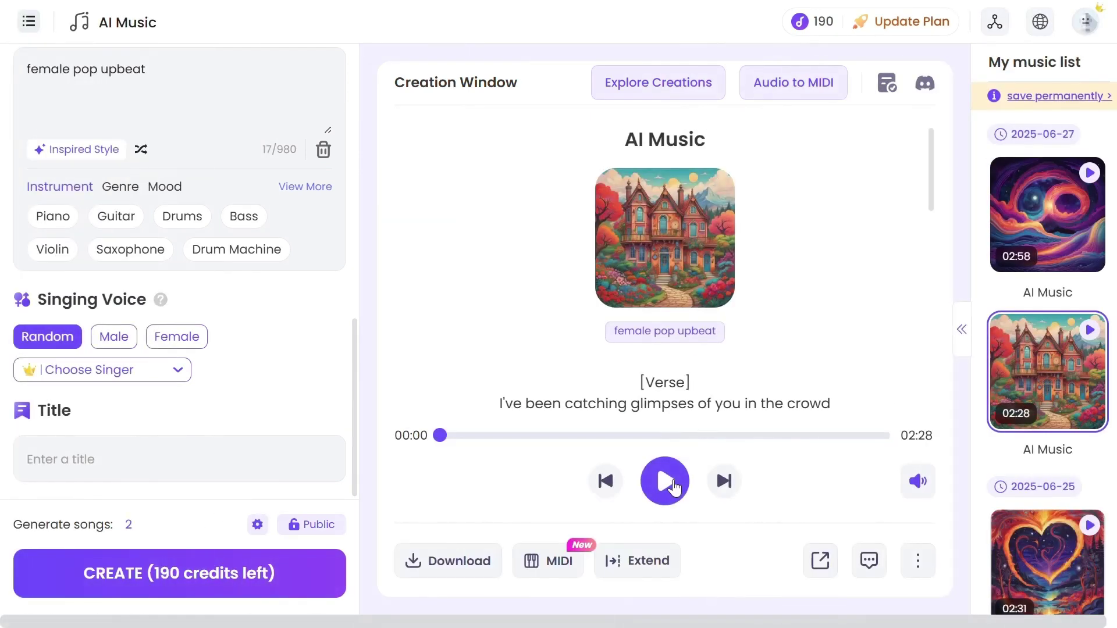
Step: Play the generated 2:28 song briefly, then pause it
{"action": "left_click", "coordinate": [672, 485]}
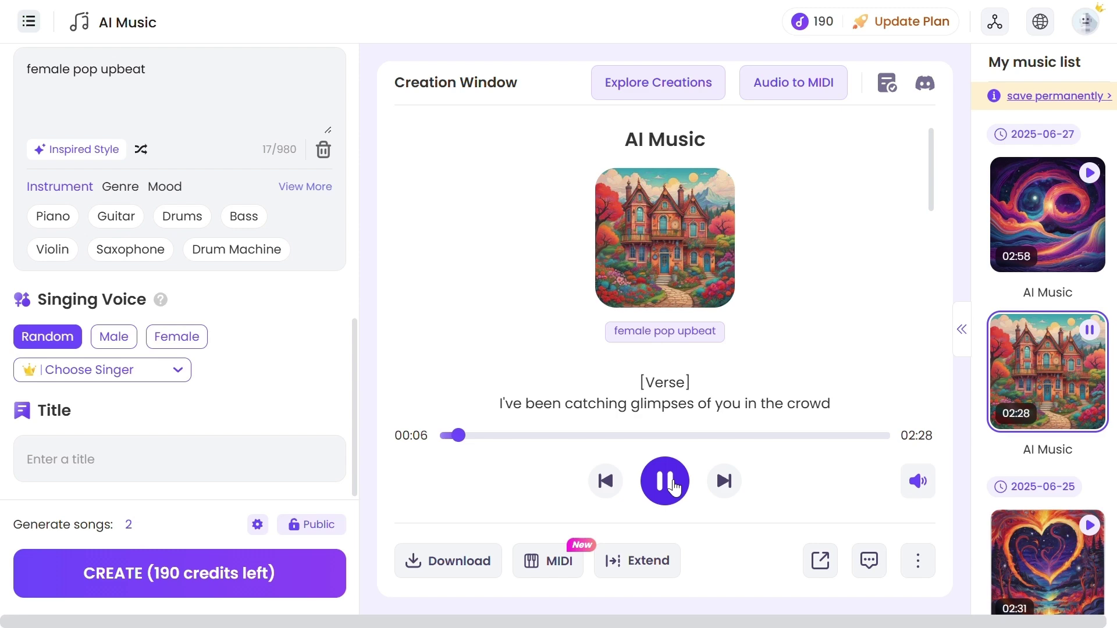
{"action": "left_click", "coordinate": [674, 487]}
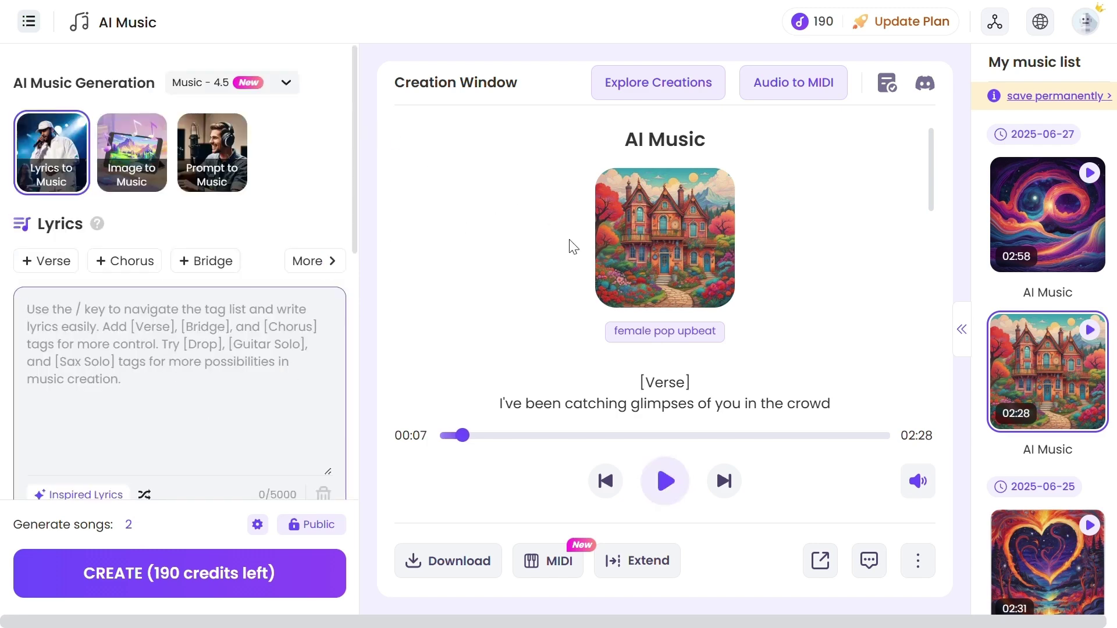
{"action": "scroll", "coordinate": [208, 484], "scroll_direction": "down", "scroll_amount": 6}
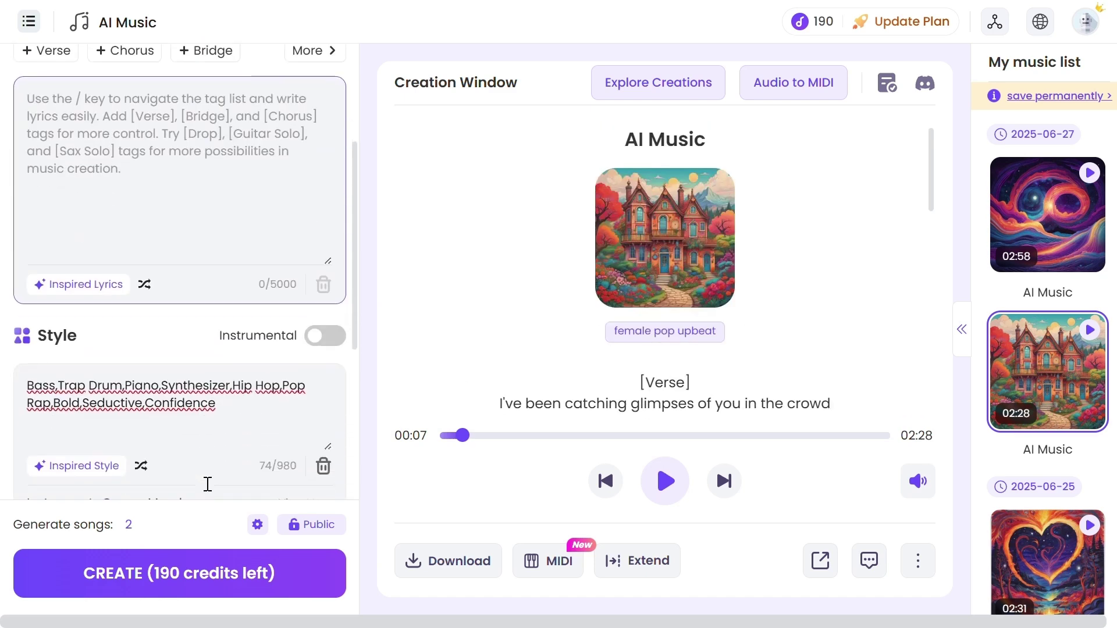
{"action": "scroll", "coordinate": [207, 484], "scroll_direction": "up", "scroll_amount": 6}
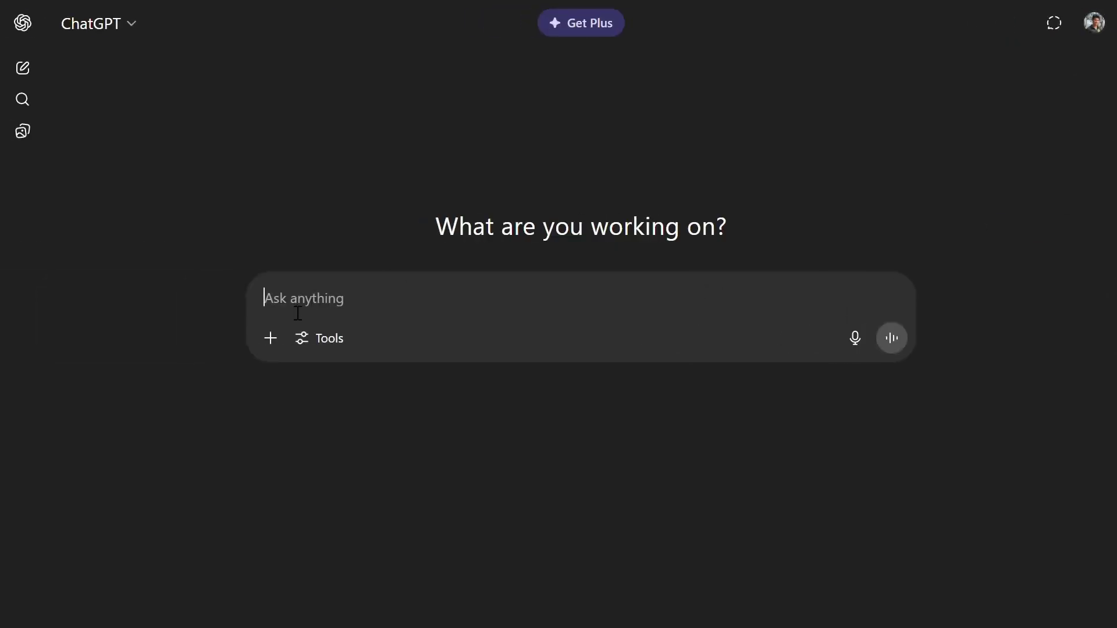
Step: Send ChatGPT the song request with the YouTube link and read the returned Rich Rhythm lyrics
{"action": "type", "text": "study this music video named \"Money\" by the singer \"Lisa\" Link: https://www.youtube.com/watch?v=P01O1As5hLE&list=RDP01O1As5hLE&start_radio=1  Now generate a song similar to this and make it unique, give me the lyrics"}
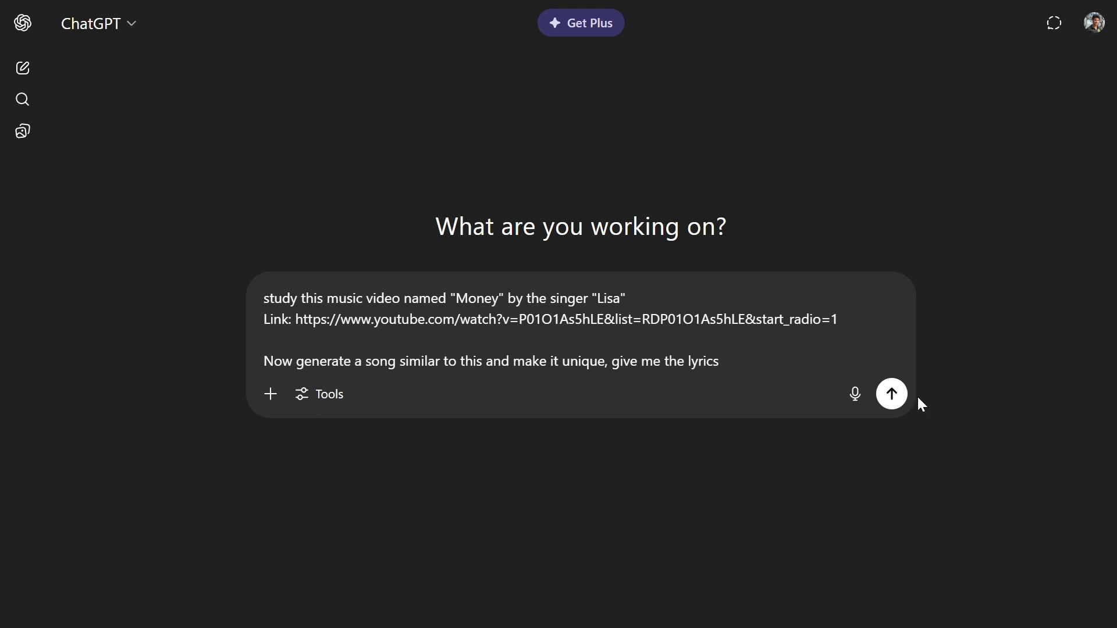
{"action": "left_click", "coordinate": [892, 395]}
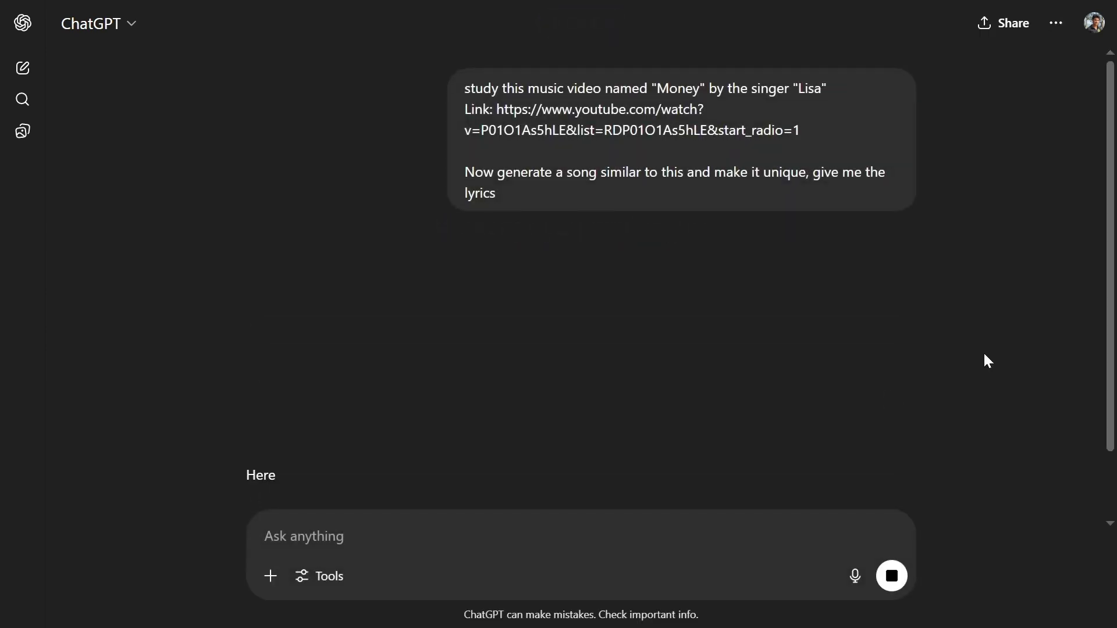
{"action": "scroll", "coordinate": [987, 360], "scroll_direction": "down", "scroll_amount": 8}
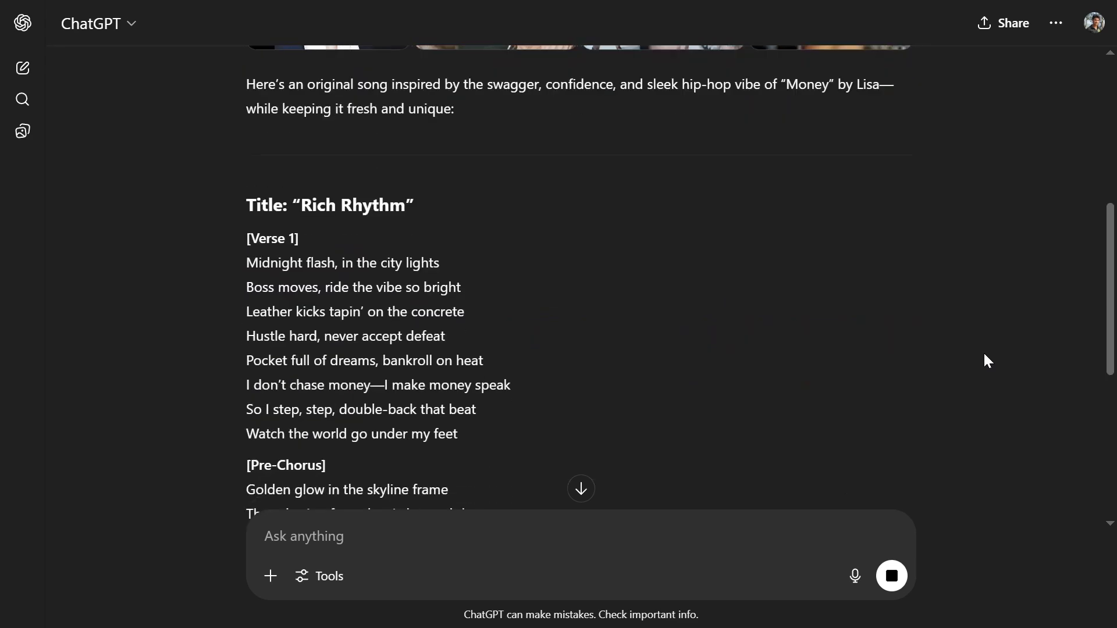
{"action": "scroll", "coordinate": [988, 361], "scroll_direction": "down", "scroll_amount": 2}
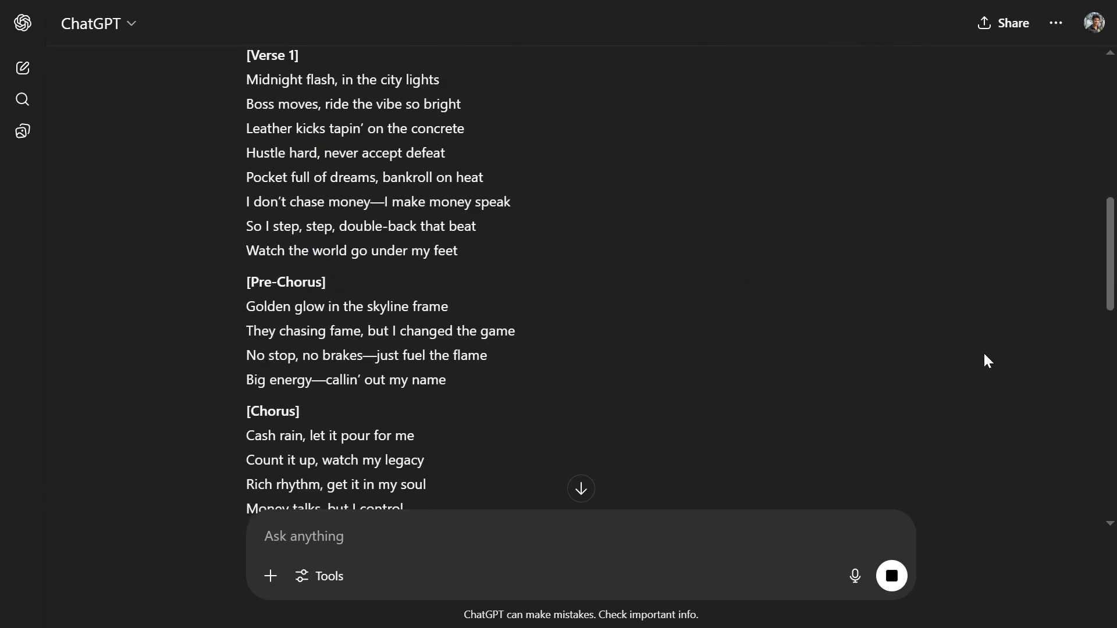
{"action": "scroll", "coordinate": [988, 360], "scroll_direction": "down", "scroll_amount": 20}
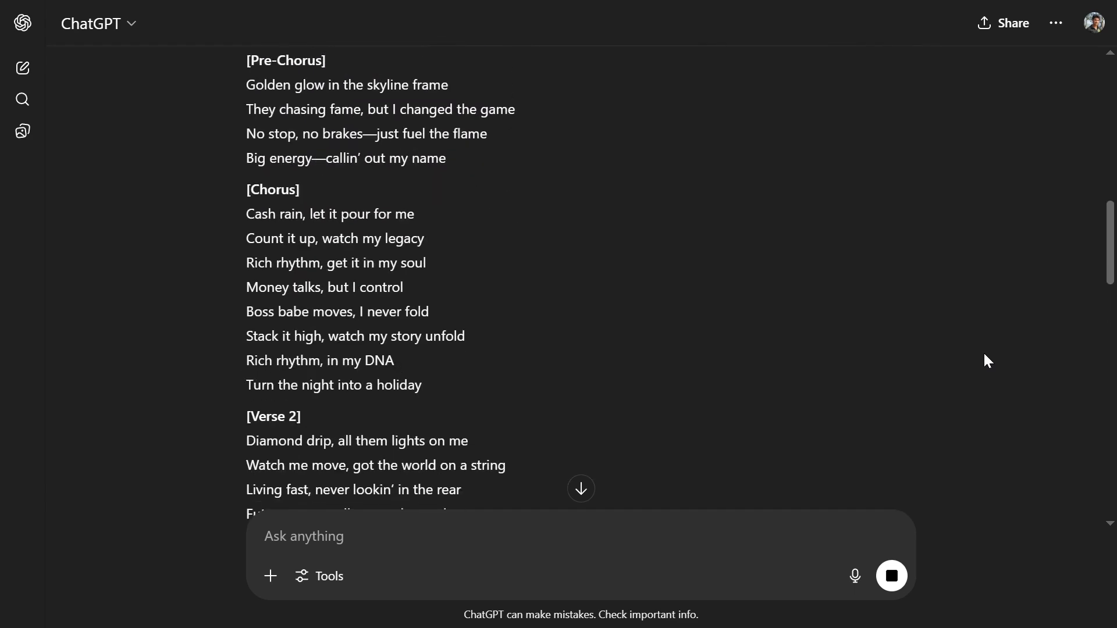
{"action": "scroll", "coordinate": [988, 360], "scroll_direction": "down", "scroll_amount": 8}
Step: Select the full Rich Rhythm lyrics text to copy it
{"action": "scroll", "coordinate": [988, 361], "scroll_direction": "up", "scroll_amount": 20}
{"action": "scroll", "coordinate": [407, 232], "scroll_direction": "up", "scroll_amount": 3}
{"action": "left_click_drag", "start_coordinate": [246, 224], "coordinate": [441, 539]}
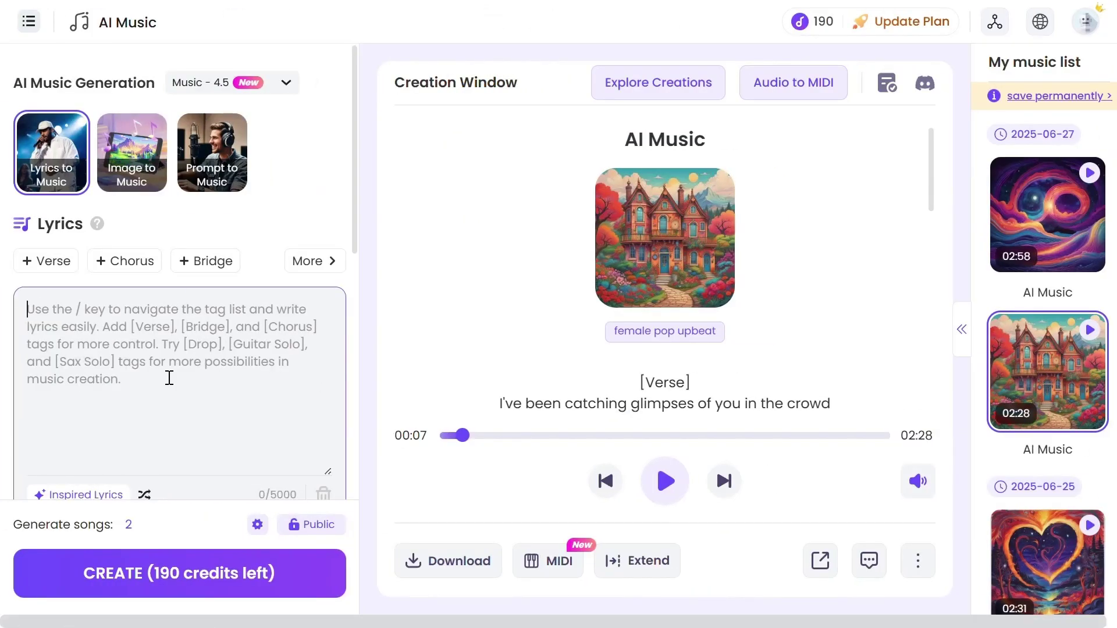
Step: Paste the Rich Rhythm lyrics into the lyrics box
{"action": "key", "text": "ctrl+v"}
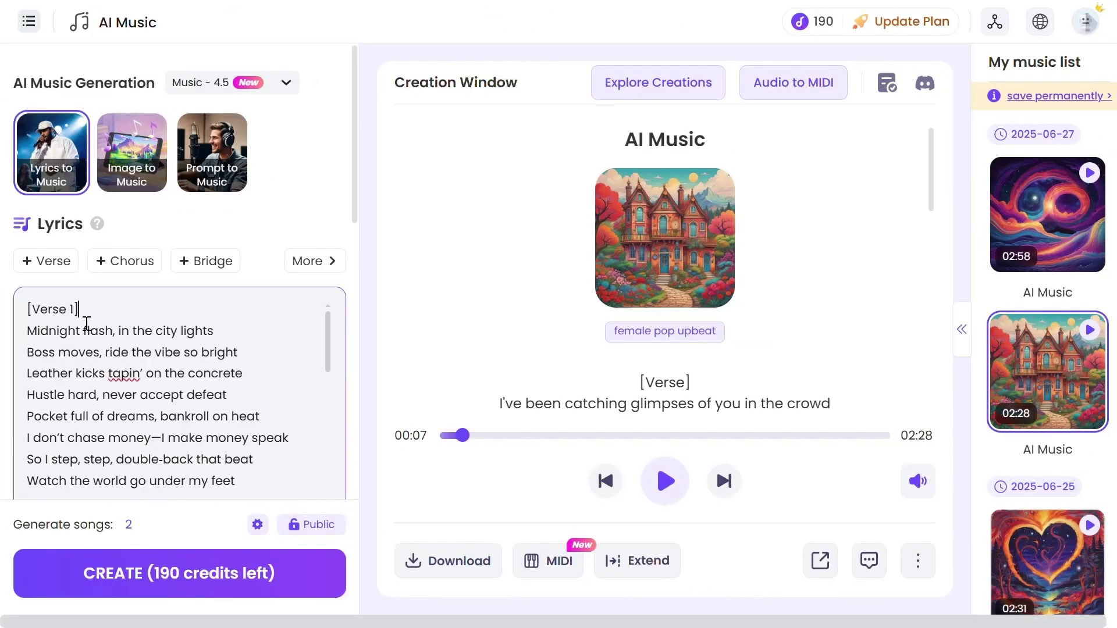
{"action": "scroll", "coordinate": [86, 323], "scroll_direction": "down", "scroll_amount": 5}
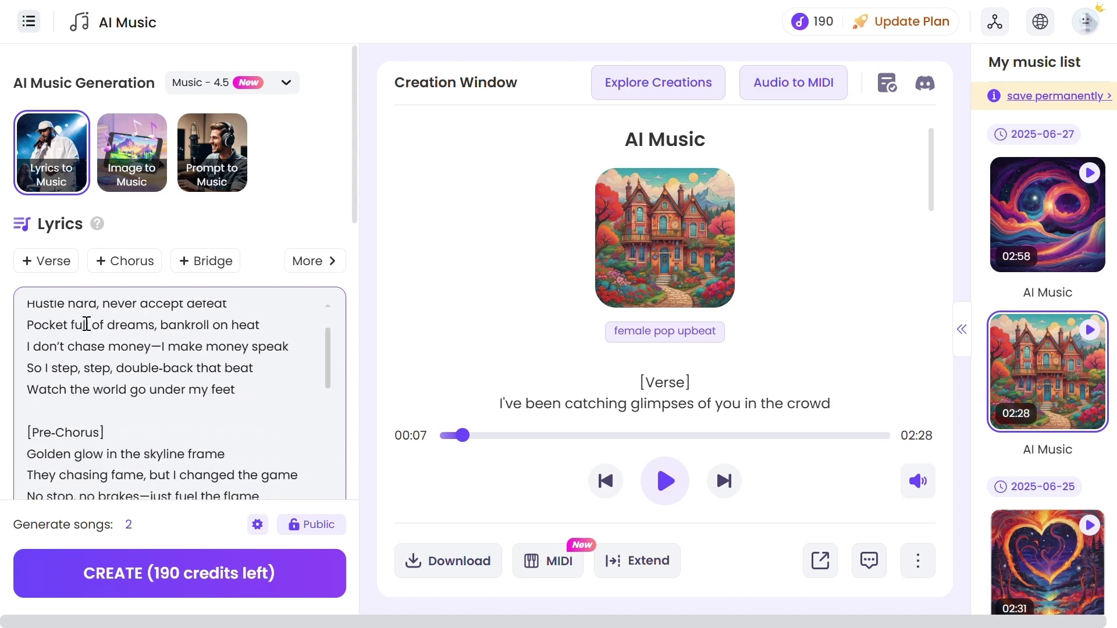
{"action": "scroll", "coordinate": [87, 337], "scroll_direction": "down", "scroll_amount": 5}
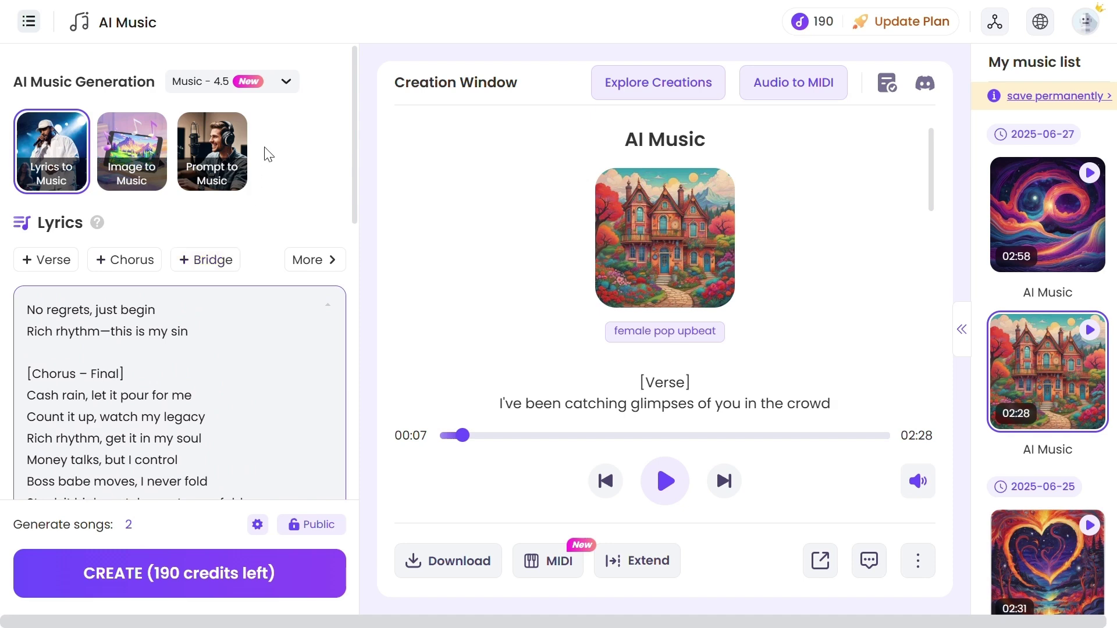
{"action": "scroll", "coordinate": [234, 313], "scroll_direction": "down", "scroll_amount": 10}
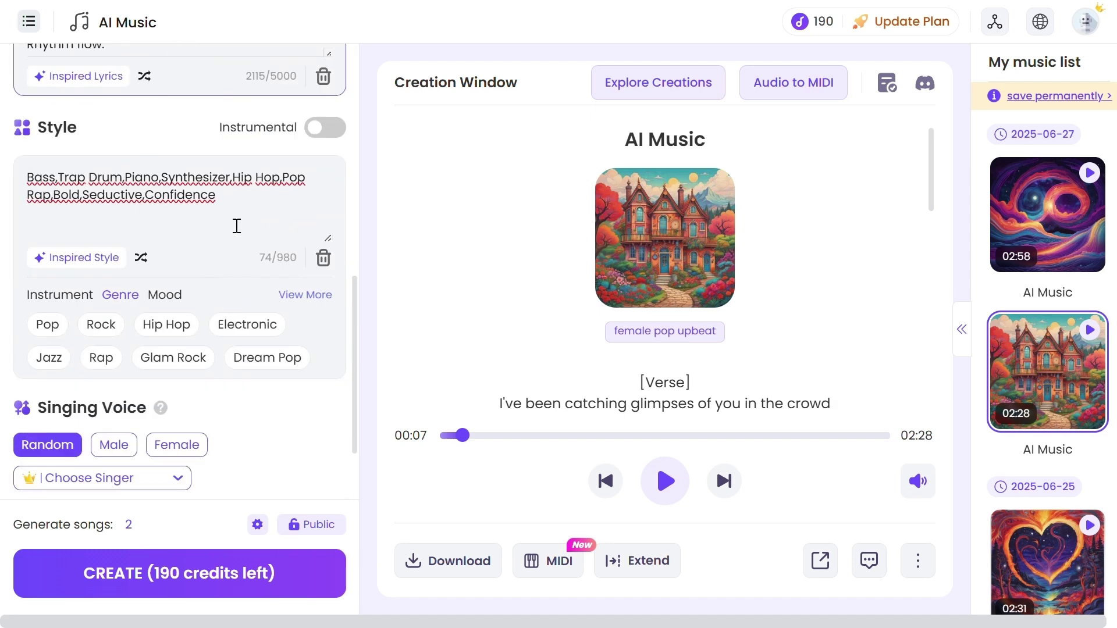
{"action": "scroll", "coordinate": [235, 226], "scroll_direction": "down", "scroll_amount": 2}
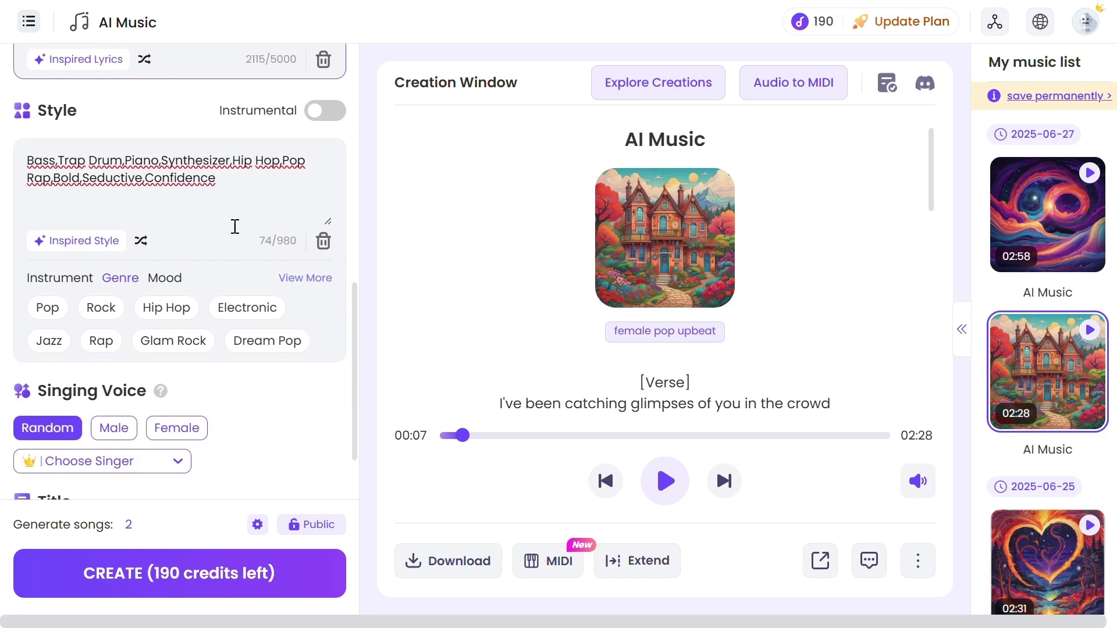
{"action": "scroll", "coordinate": [234, 226], "scroll_direction": "down", "scroll_amount": 3}
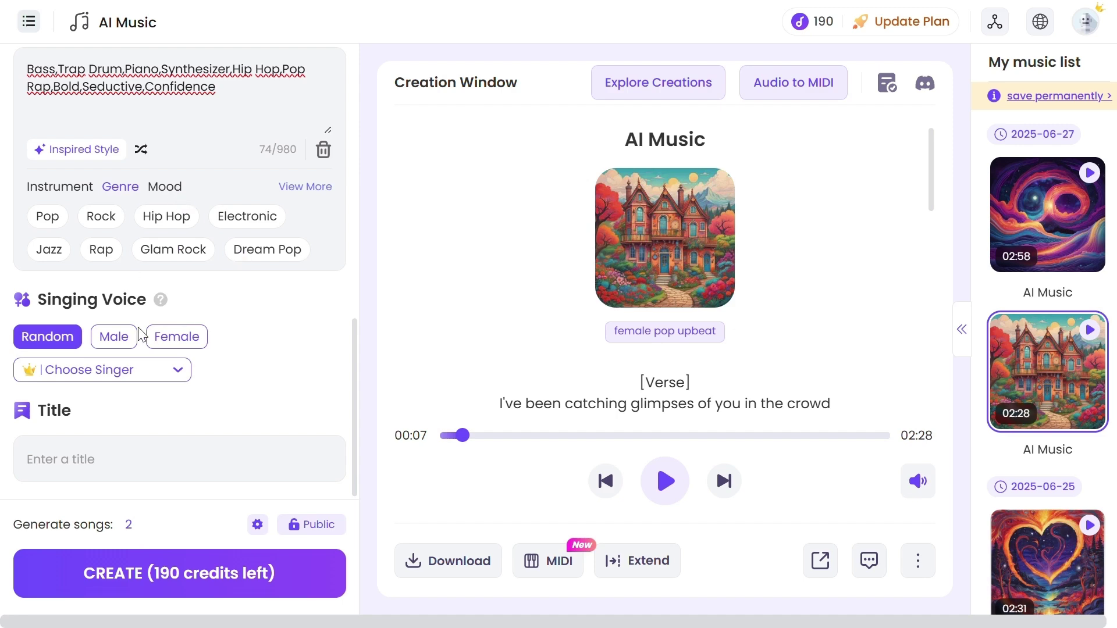
Step: Choose a Female singing voice, no preset singer, and title the song 'Pitch Rythm'
{"action": "left_click", "coordinate": [190, 341]}
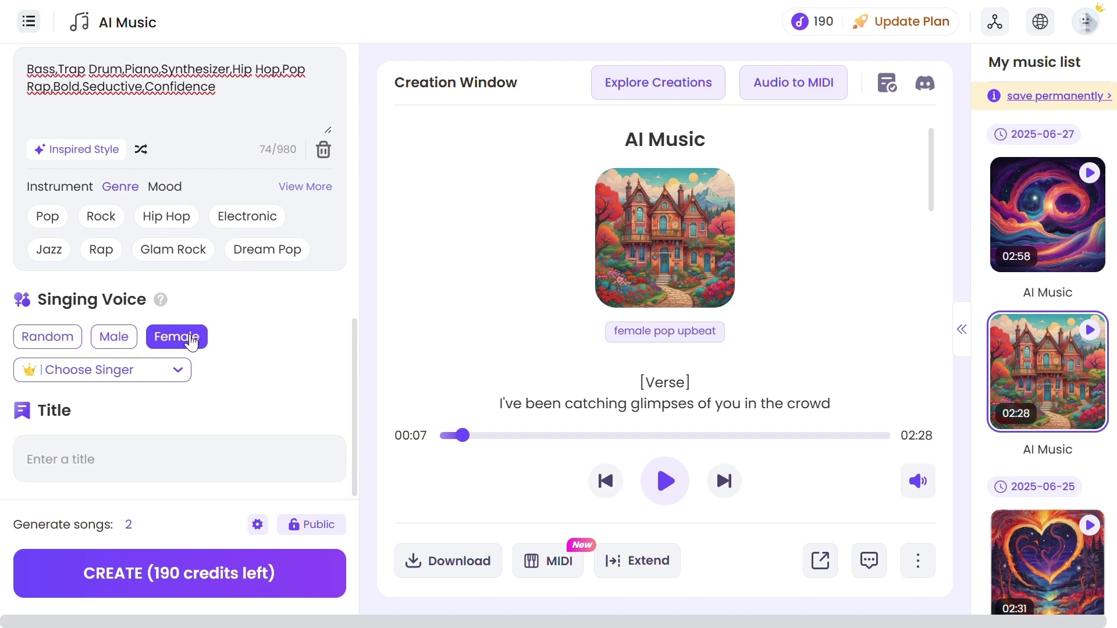
{"action": "left_click", "coordinate": [190, 379]}
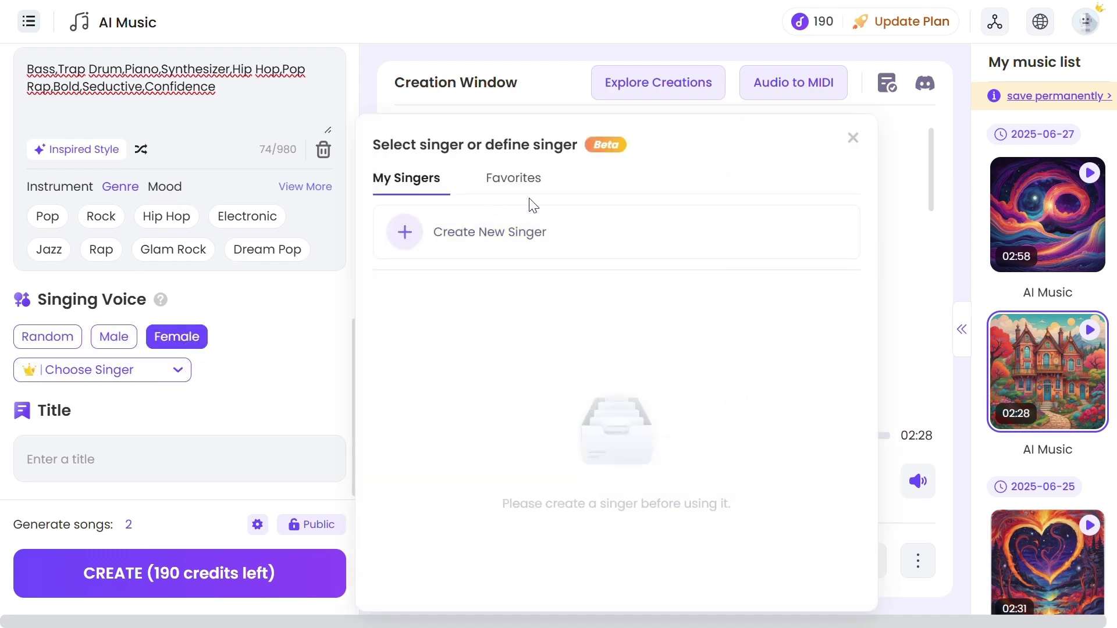
{"action": "left_click", "coordinate": [321, 384]}
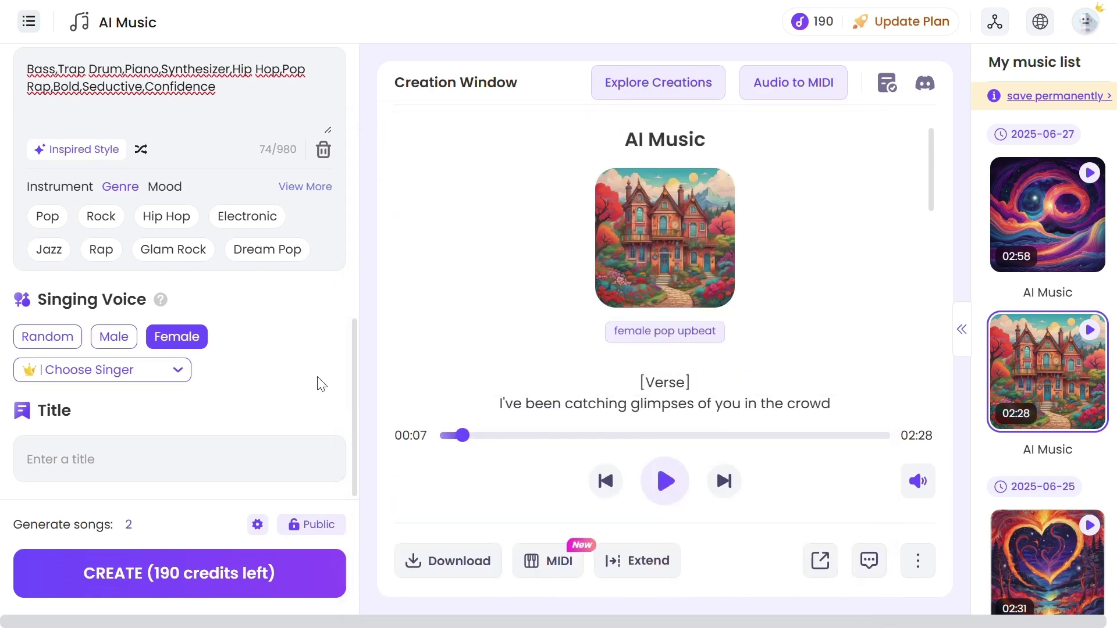
{"action": "left_click", "coordinate": [106, 465]}
{"action": "type", "text": "Pitch Rythm"}
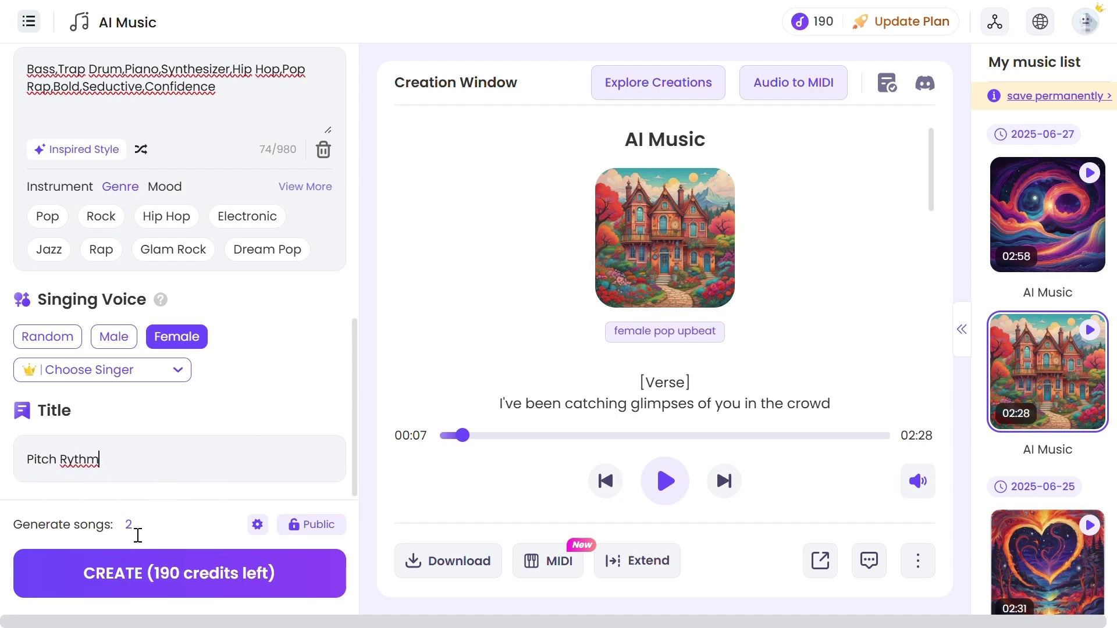
Step: Generate the two Pitch Rythm songs, play the new track, and view its download options
{"action": "left_click", "coordinate": [217, 584]}
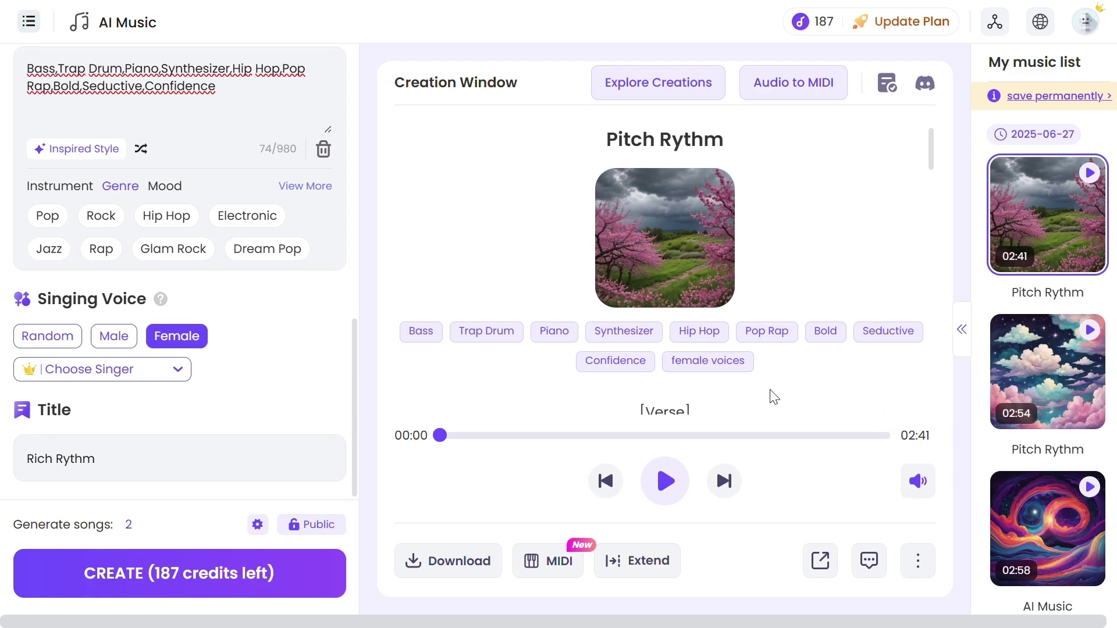
{"action": "left_click", "coordinate": [665, 494]}
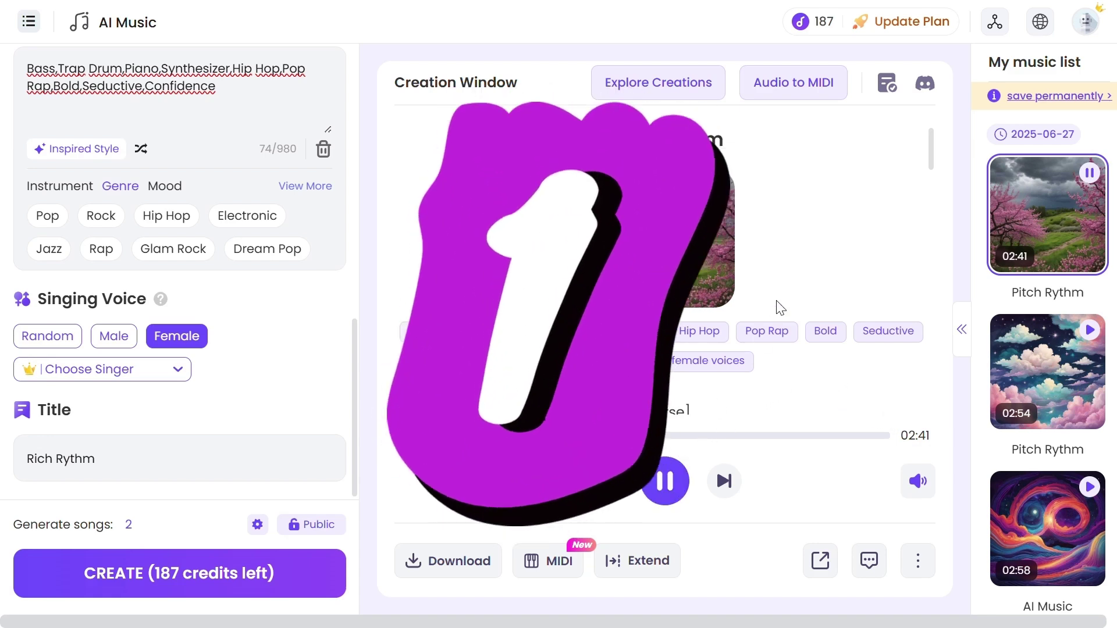
{"action": "scroll", "coordinate": [781, 302], "scroll_direction": "down", "scroll_amount": 3}
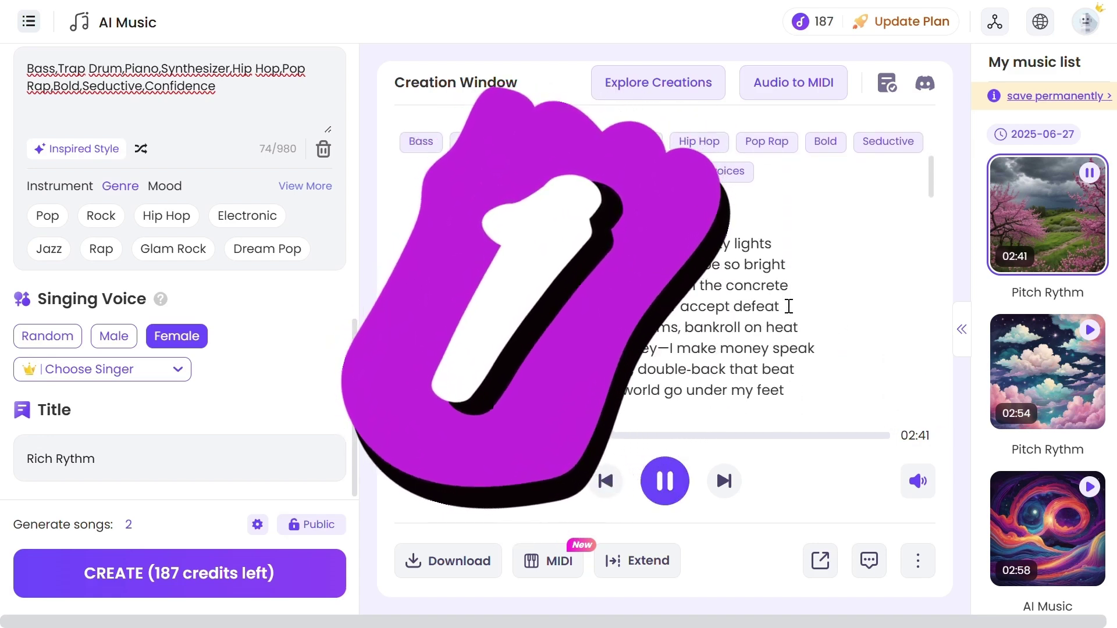
{"action": "scroll", "coordinate": [789, 306], "scroll_direction": "down", "scroll_amount": 2}
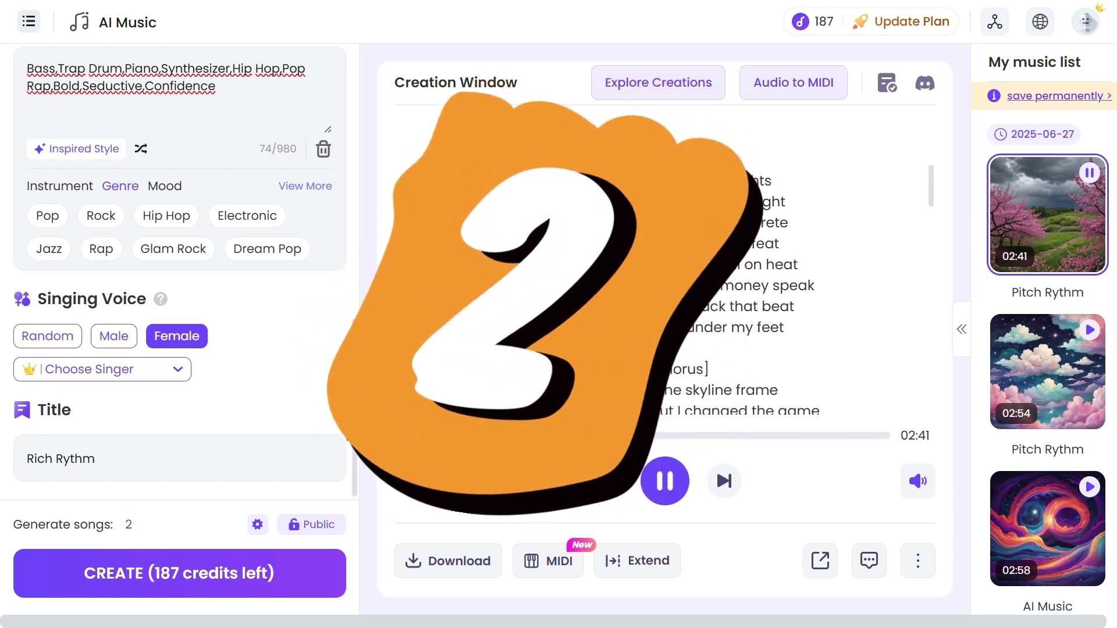
{"action": "left_click", "coordinate": [424, 557]}
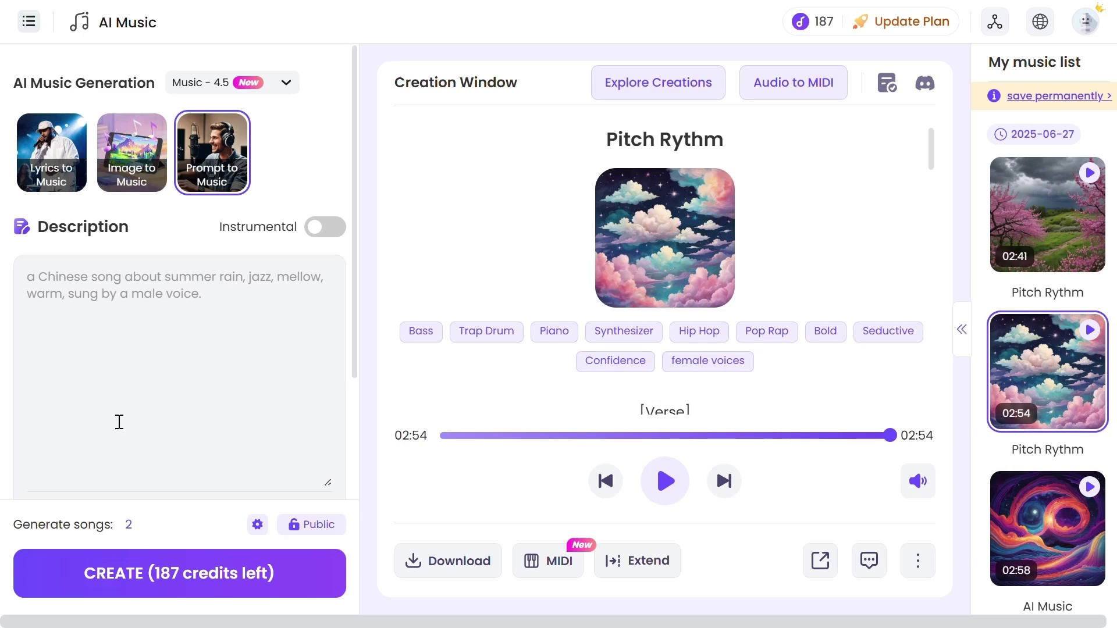
Step: Paste the confident female hip-hop/trap description and generate the 'Queen of My Own' songs
{"action": "type", "text": "a confident female solo hip-hop/trap song about independence and living a luxury lifestyle. Include rap-style verses, a catchy melodic chorus, and a bold, empowered mood"}
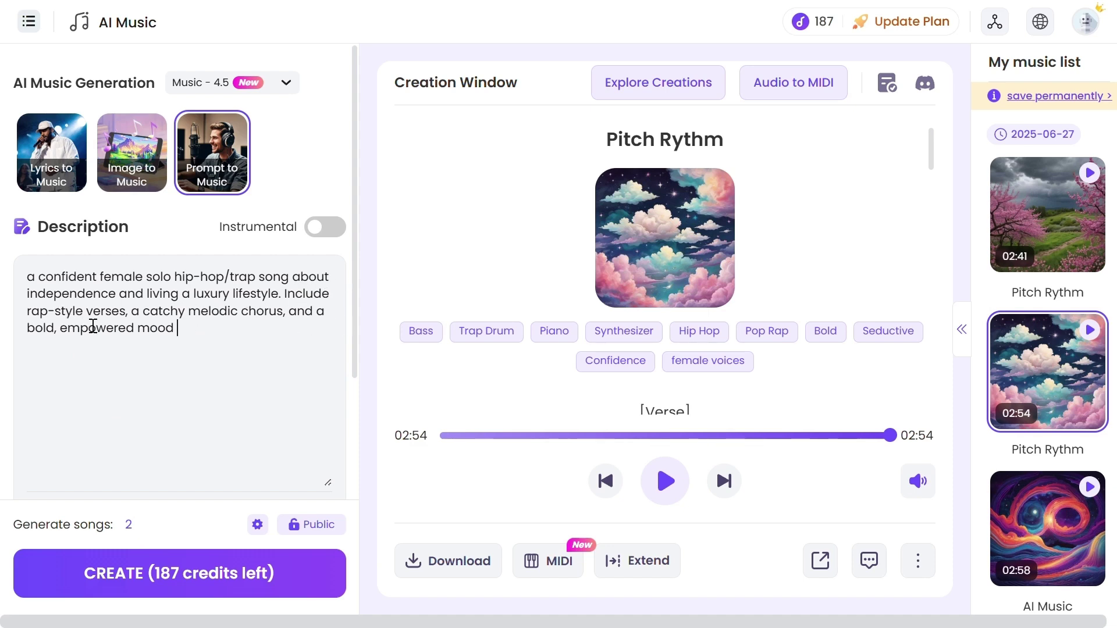
{"action": "scroll", "coordinate": [188, 427], "scroll_direction": "down", "scroll_amount": 3}
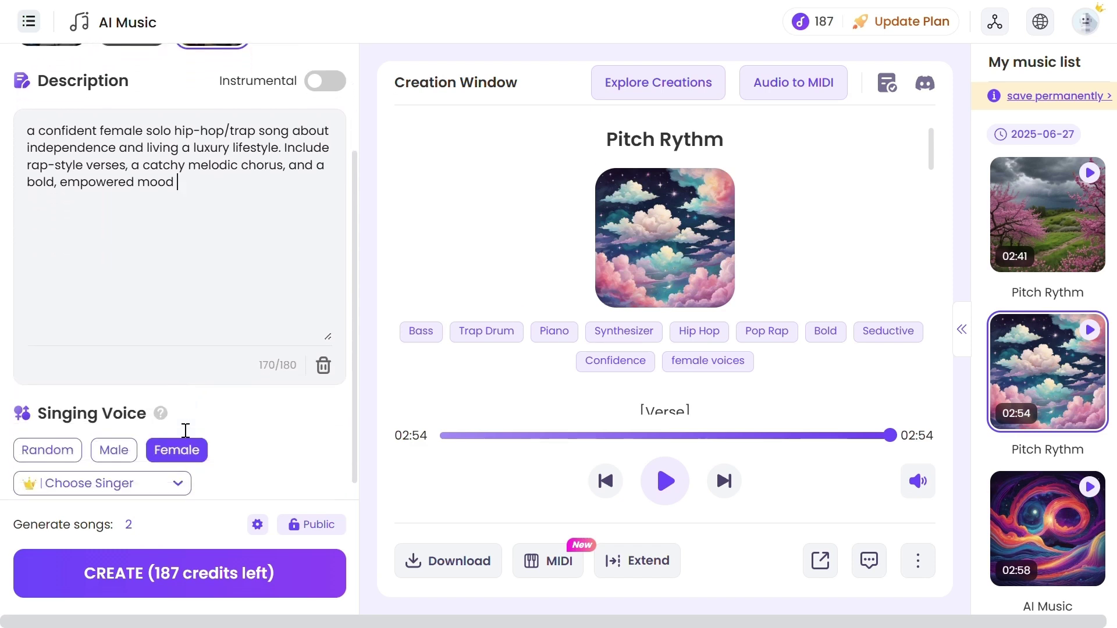
{"action": "scroll", "coordinate": [297, 479], "scroll_direction": "up", "scroll_amount": 3}
{"action": "left_click", "coordinate": [211, 578]}
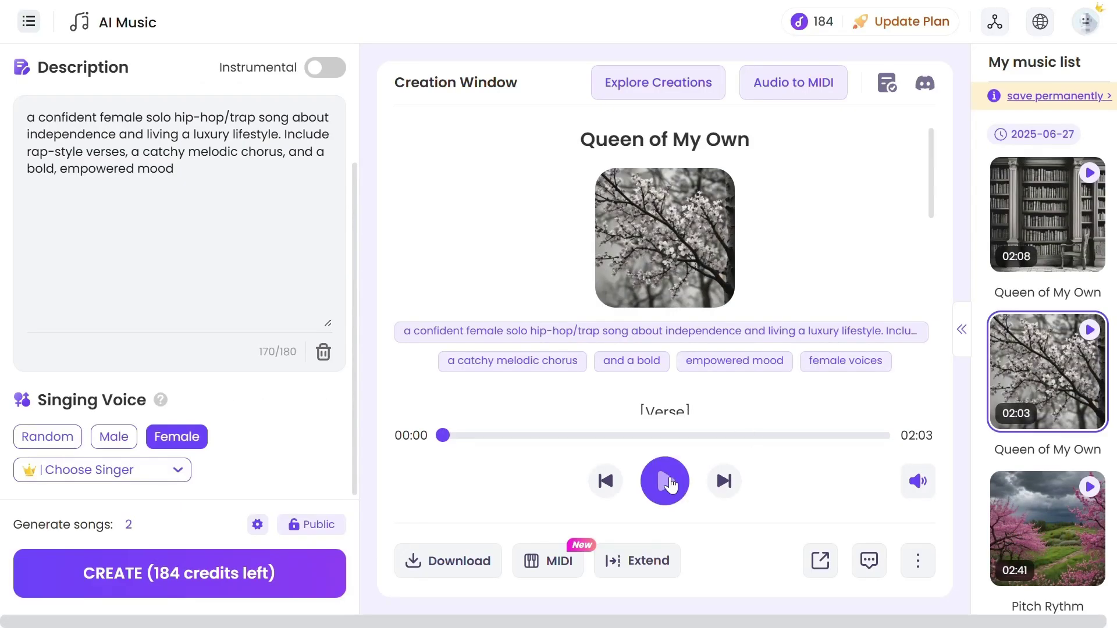
Step: Play the 2:03 'Queen of My Own' song and scroll through its verse, chorus and bridge lyrics
{"action": "left_click", "coordinate": [664, 488]}
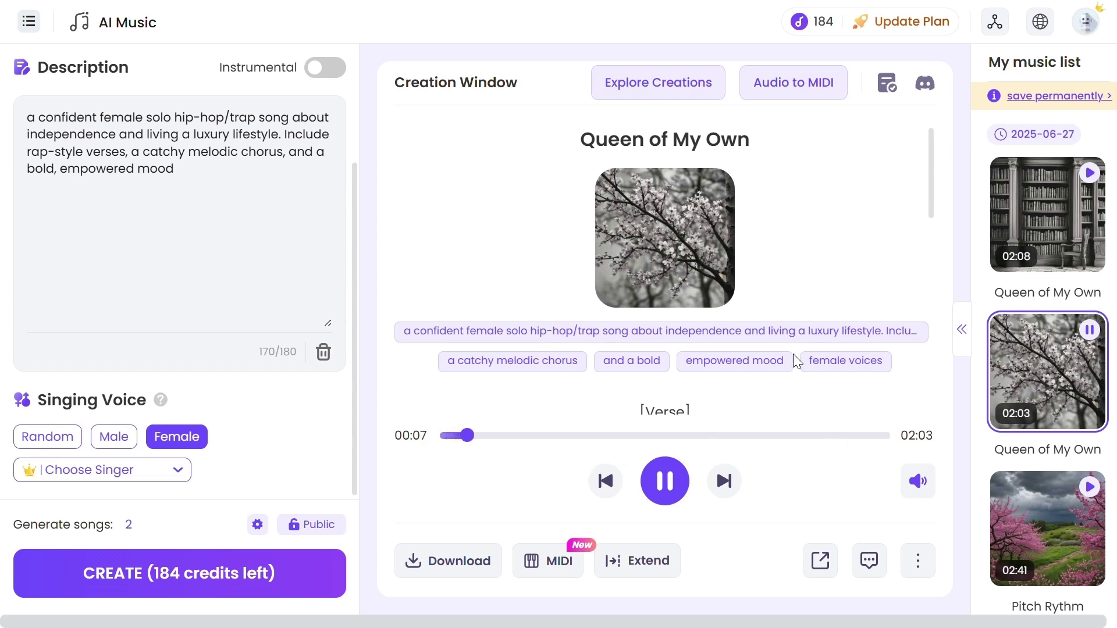
{"action": "scroll", "coordinate": [794, 327], "scroll_direction": "down", "scroll_amount": 4}
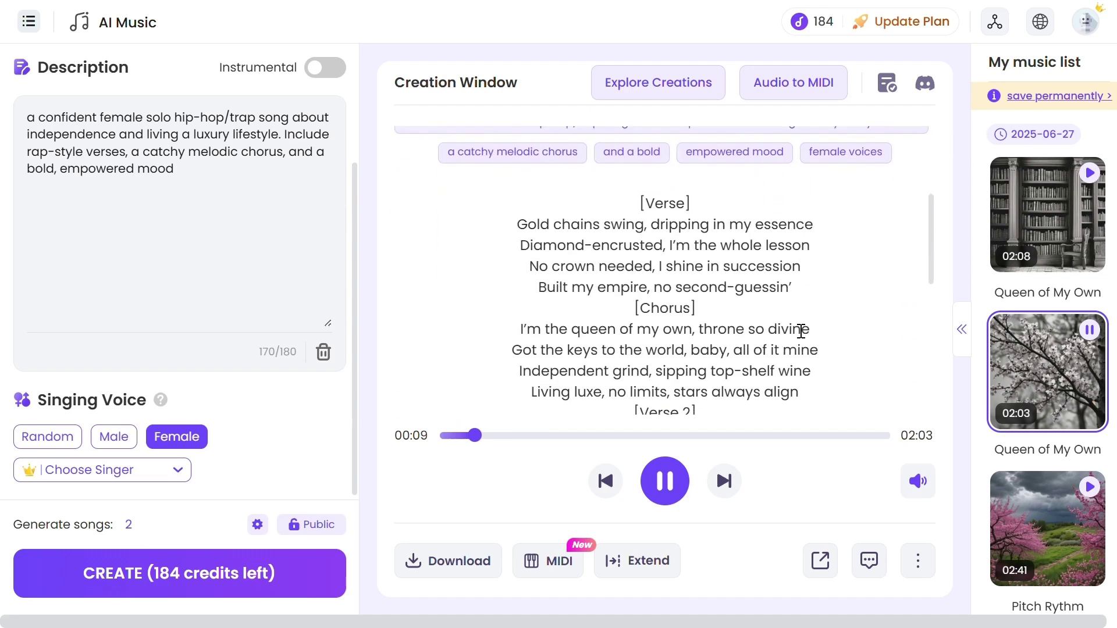
{"action": "scroll", "coordinate": [801, 331], "scroll_direction": "down", "scroll_amount": 3}
{"action": "scroll", "coordinate": [801, 330], "scroll_direction": "up", "scroll_amount": 6}
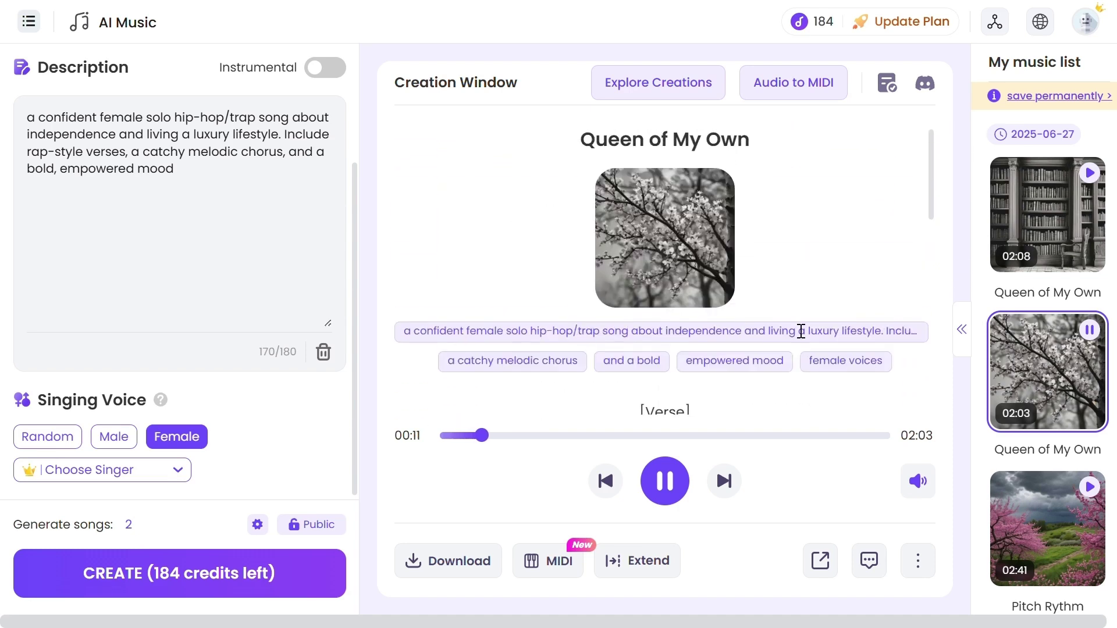
{"action": "left_click_drag", "start_coordinate": [576, 147], "coordinate": [773, 148]}
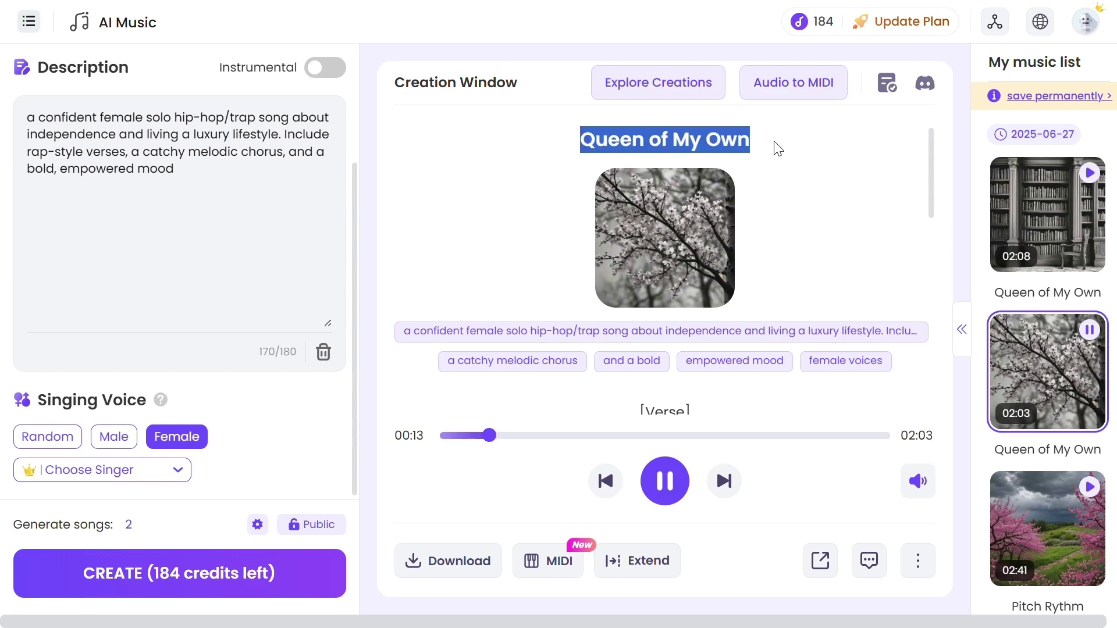
{"action": "scroll", "coordinate": [788, 149], "scroll_direction": "down", "scroll_amount": 10}
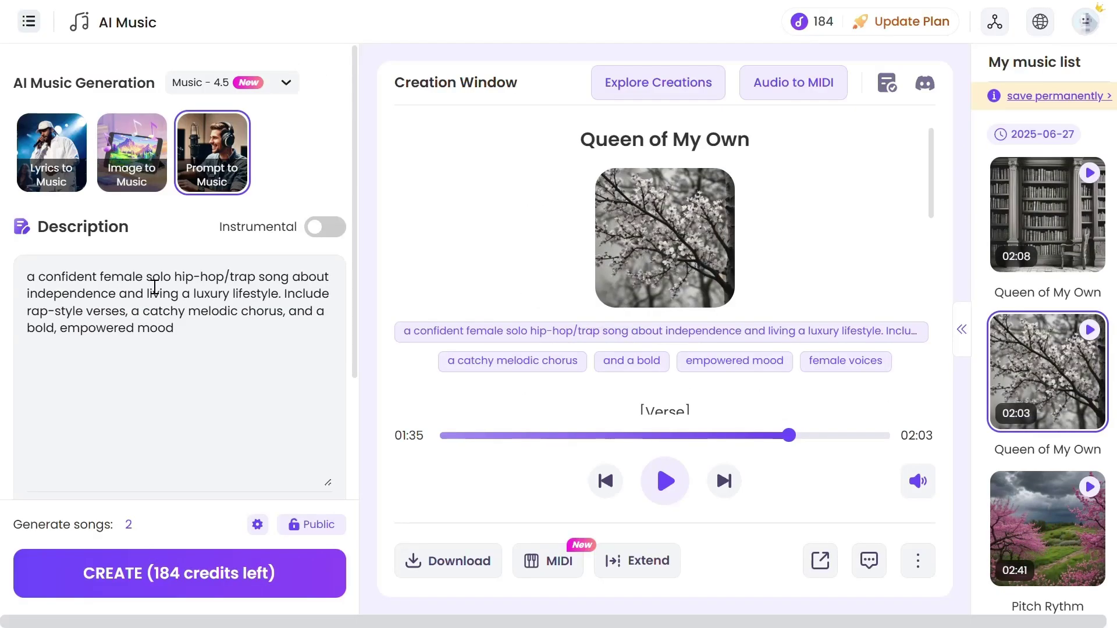
Step: In Image to Music, use the fire-boy hint image and generate two 'AI Music' songs
{"action": "left_click", "coordinate": [143, 149]}
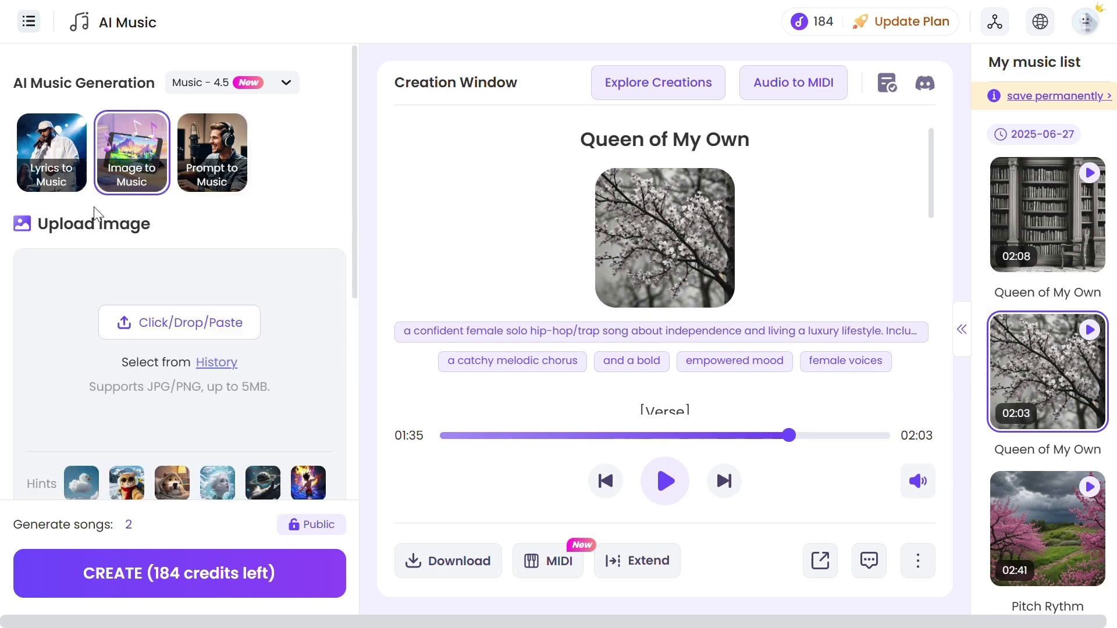
{"action": "scroll", "coordinate": [198, 294], "scroll_direction": "down", "scroll_amount": 2}
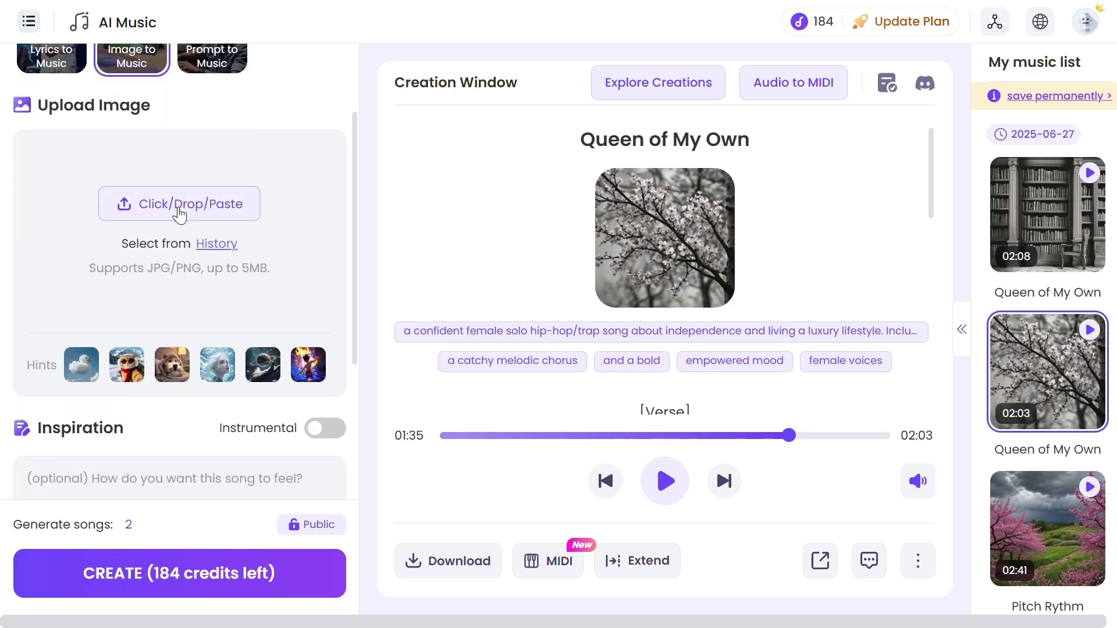
{"action": "mouse_move", "coordinate": [233, 367]}
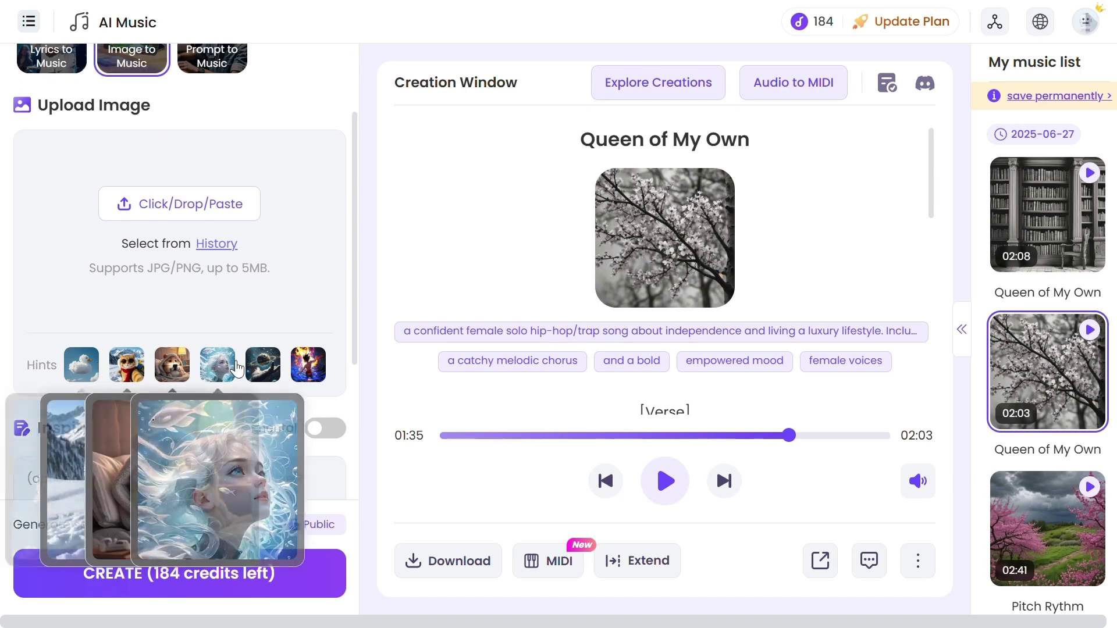
{"action": "left_click", "coordinate": [314, 366]}
{"action": "scroll", "coordinate": [264, 254], "scroll_direction": "down", "scroll_amount": 3}
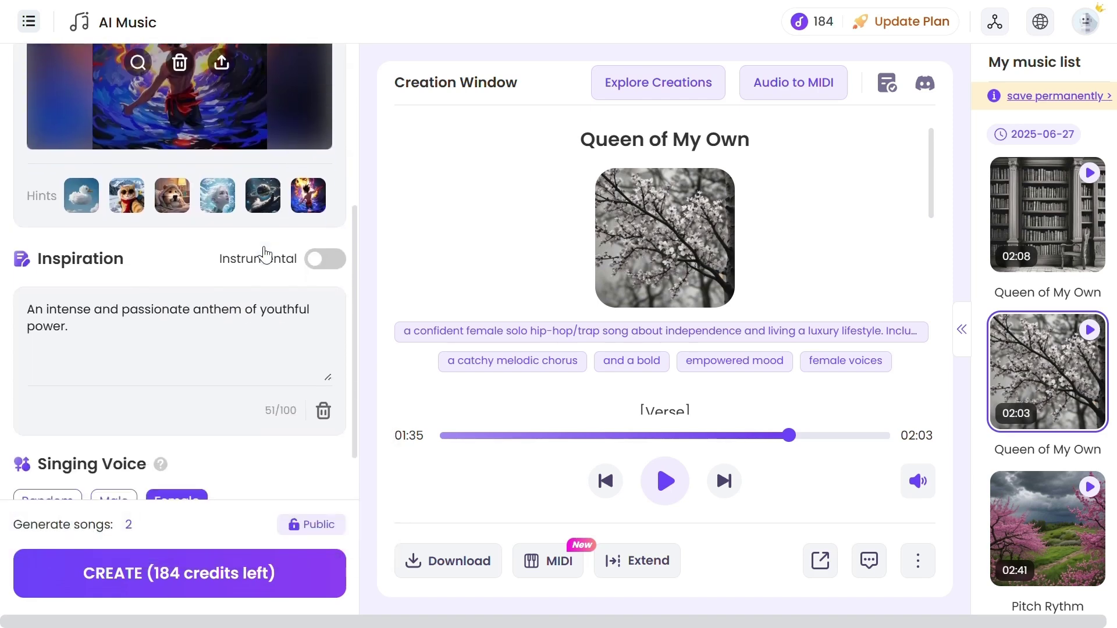
{"action": "scroll", "coordinate": [264, 255], "scroll_direction": "down", "scroll_amount": 1}
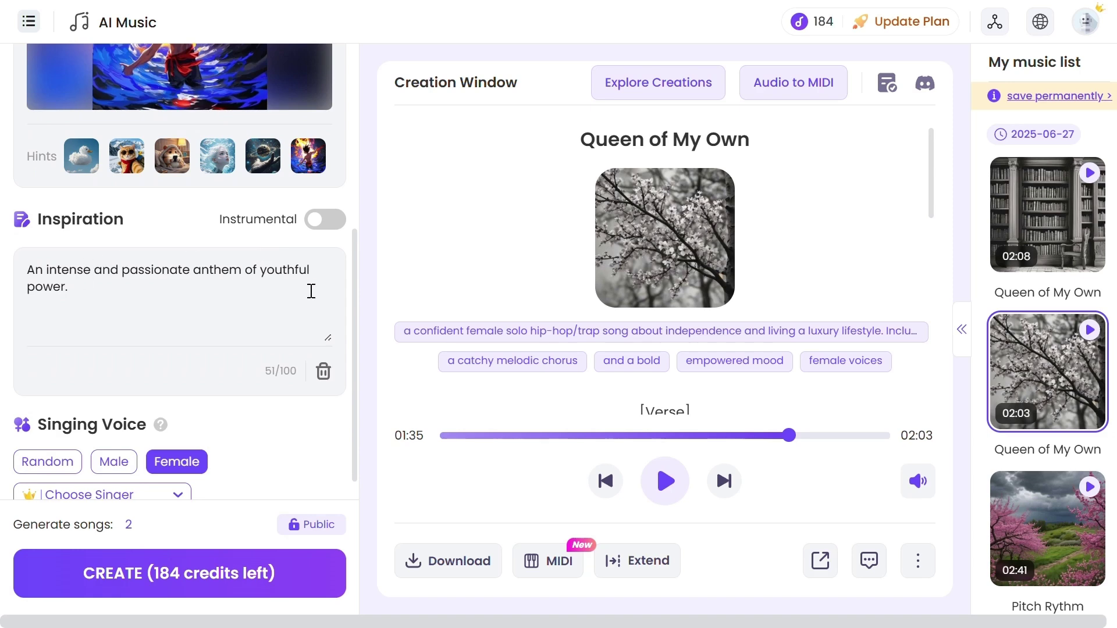
{"action": "scroll", "coordinate": [107, 299], "scroll_direction": "down", "scroll_amount": 1}
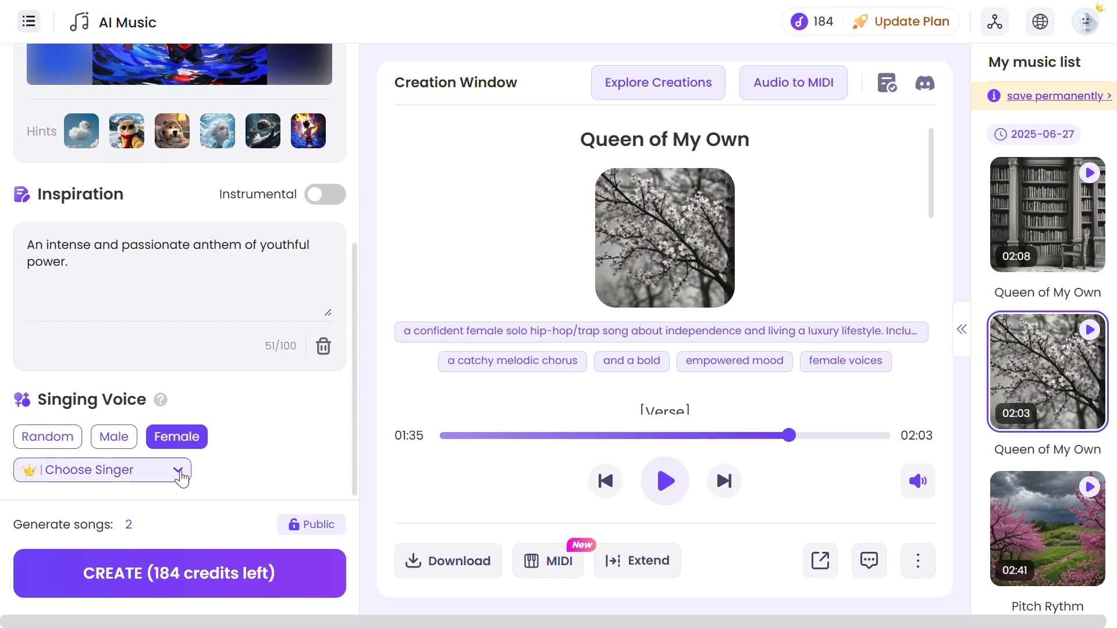
{"action": "left_click", "coordinate": [172, 582]}
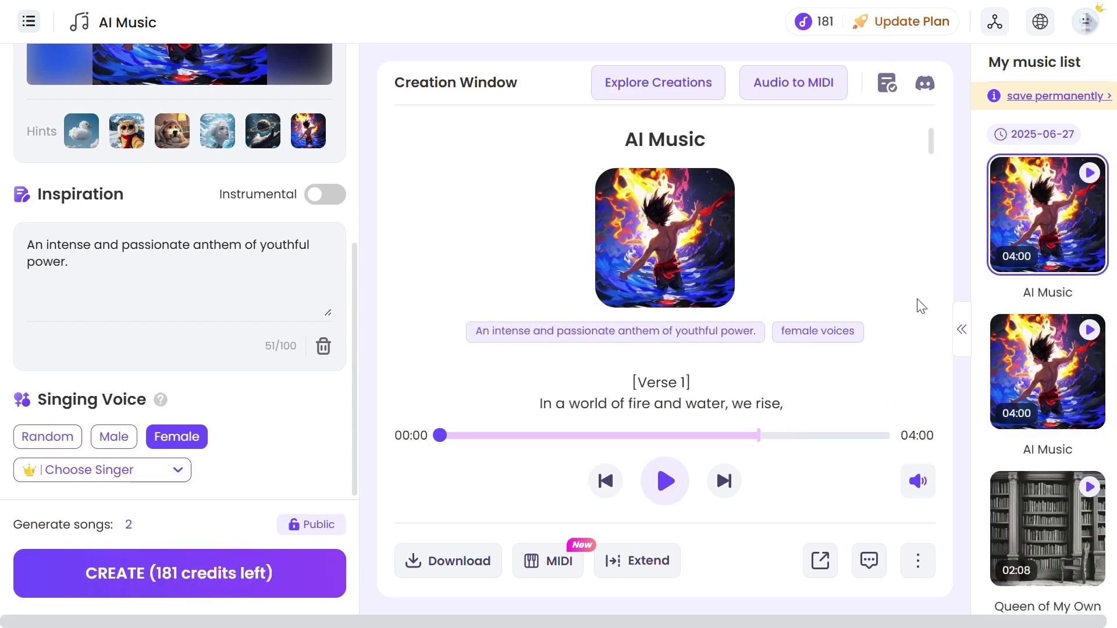
Step: Play the first 4:00 'AI Music' song and view its Verse 1 and Chorus lyrics
{"action": "left_click", "coordinate": [665, 481]}
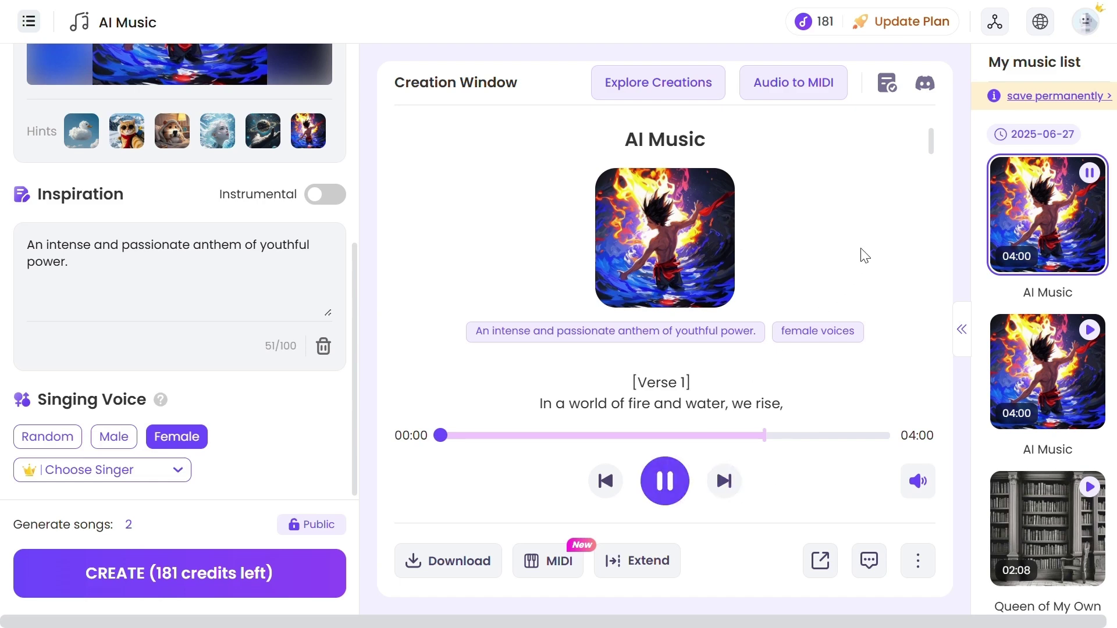
{"action": "scroll", "coordinate": [867, 251], "scroll_direction": "down", "scroll_amount": 3}
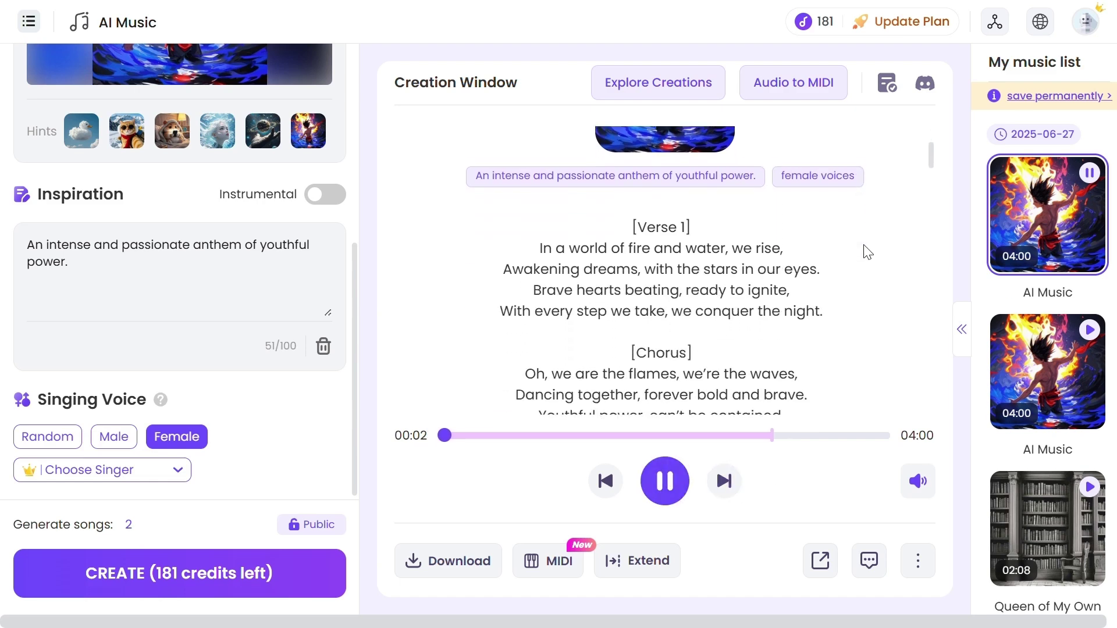
{"action": "scroll", "coordinate": [867, 252], "scroll_direction": "up", "scroll_amount": 2}
{"action": "scroll", "coordinate": [867, 252], "scroll_direction": "up", "scroll_amount": 1}
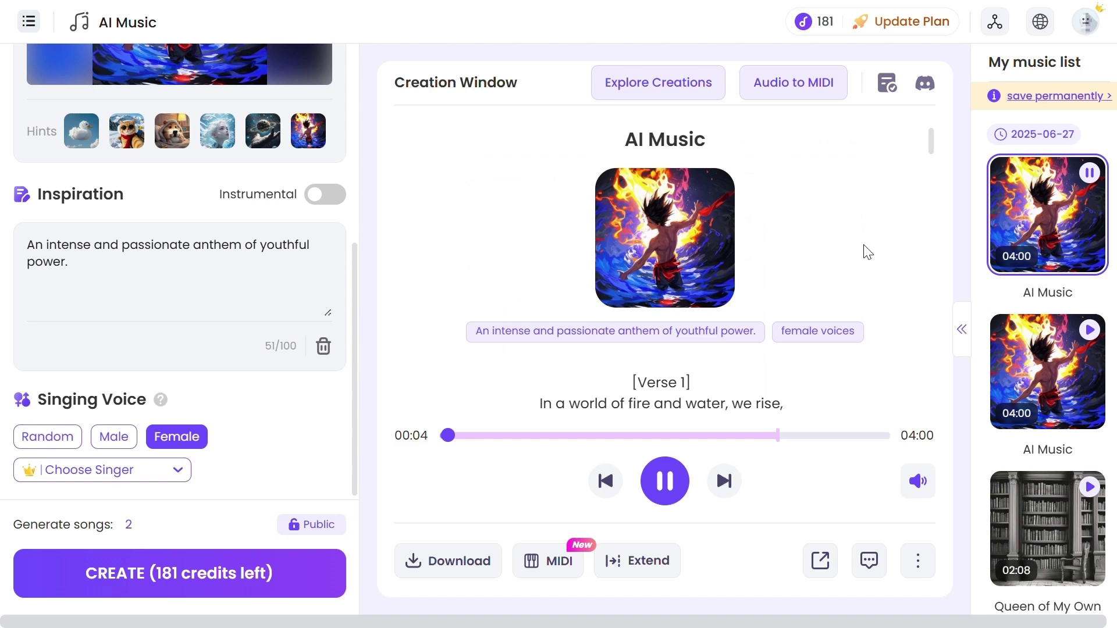